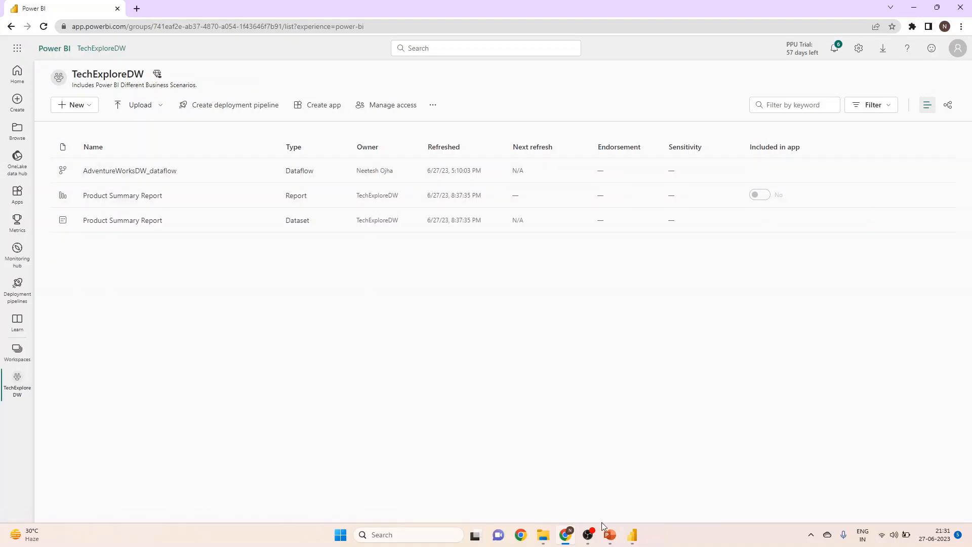
Switch to Power BI Desktop, connect to Dataflows as the data source, and expand AdventureWorksDW_dataflow in the TechExploreDW workspace.
{"action": "left_click", "coordinate": [633, 535]}
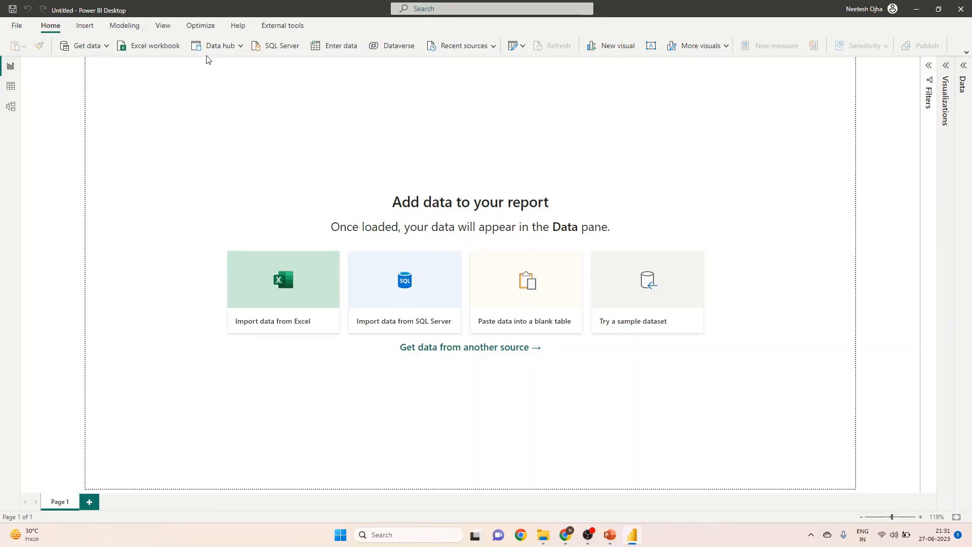
{"action": "left_click", "coordinate": [106, 49]}
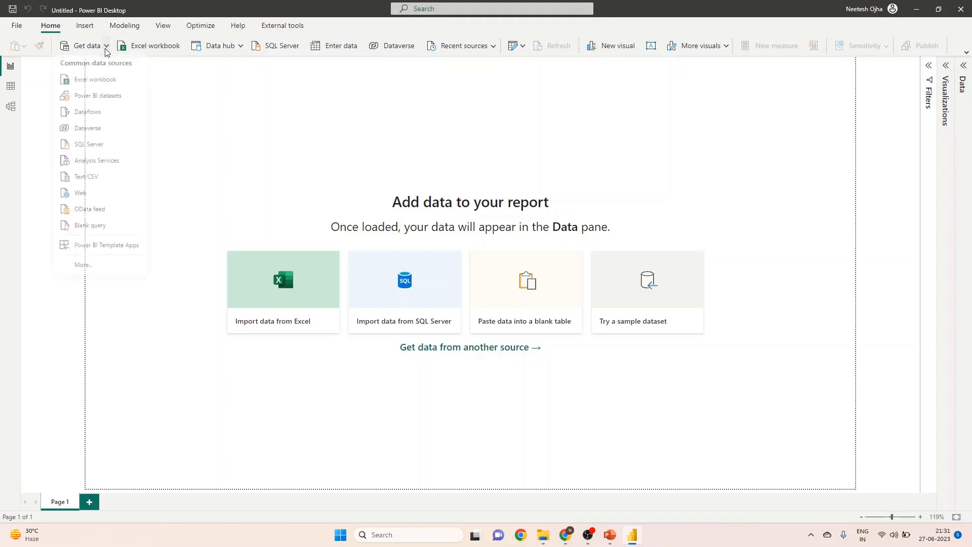
{"action": "left_click", "coordinate": [87, 118]}
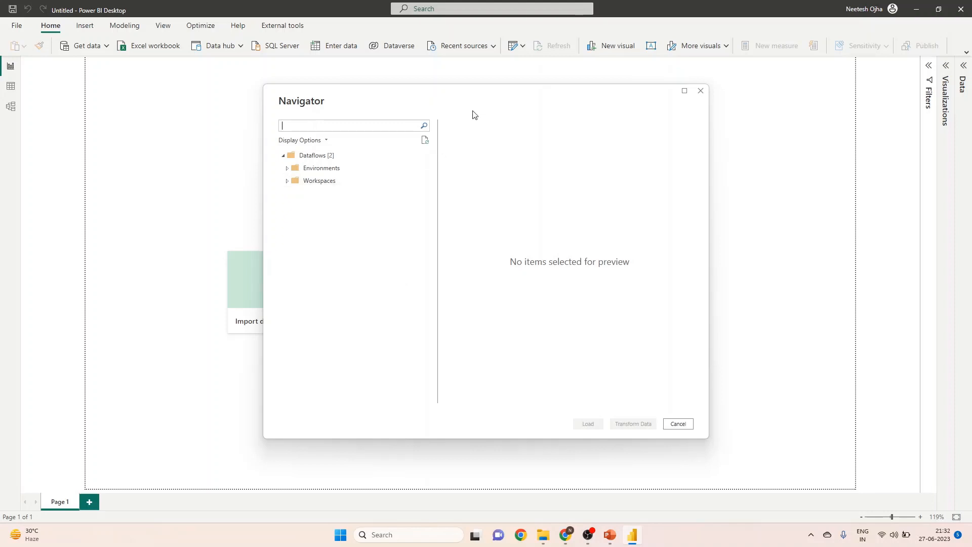
{"action": "left_click_drag", "start_coordinate": [475, 110], "coordinate": [467, 102]}
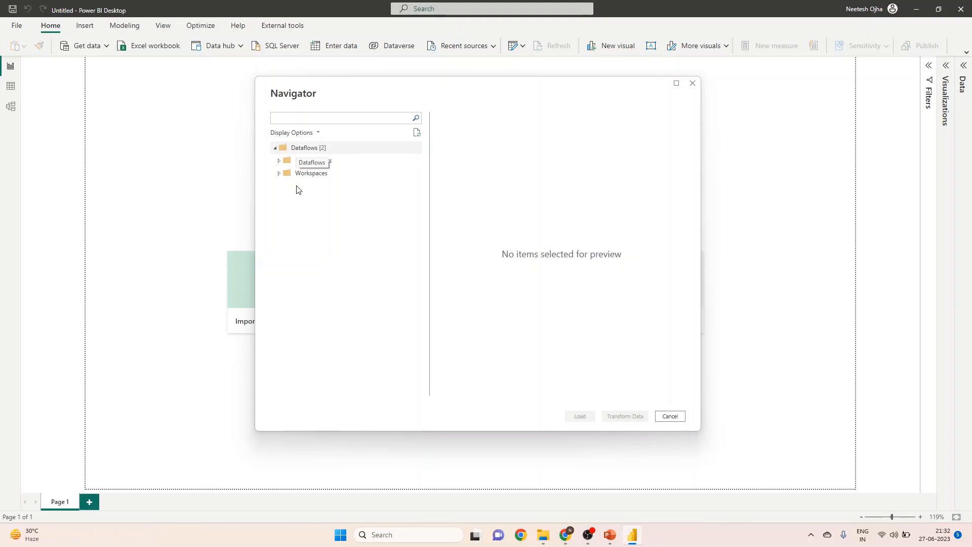
{"action": "left_click", "coordinate": [278, 174]}
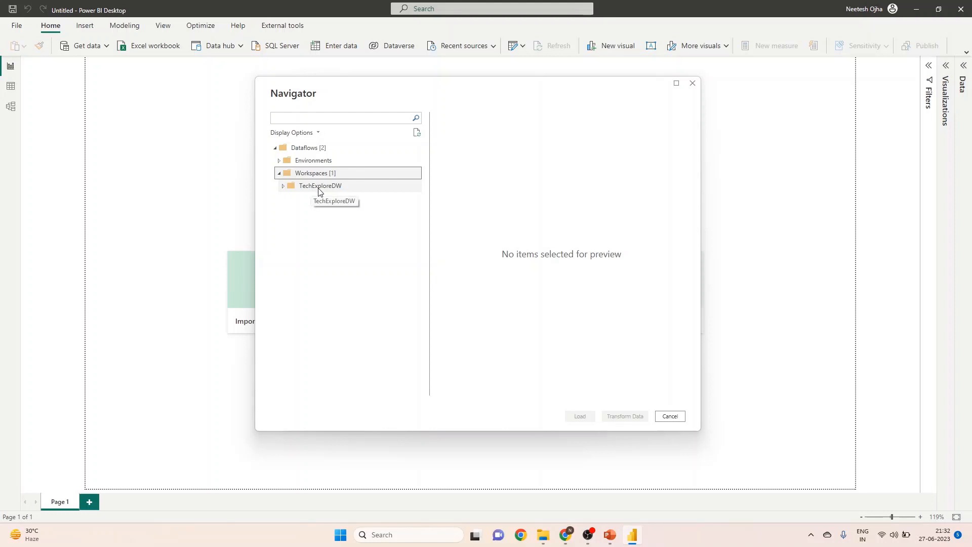
{"action": "left_click", "coordinate": [284, 187]}
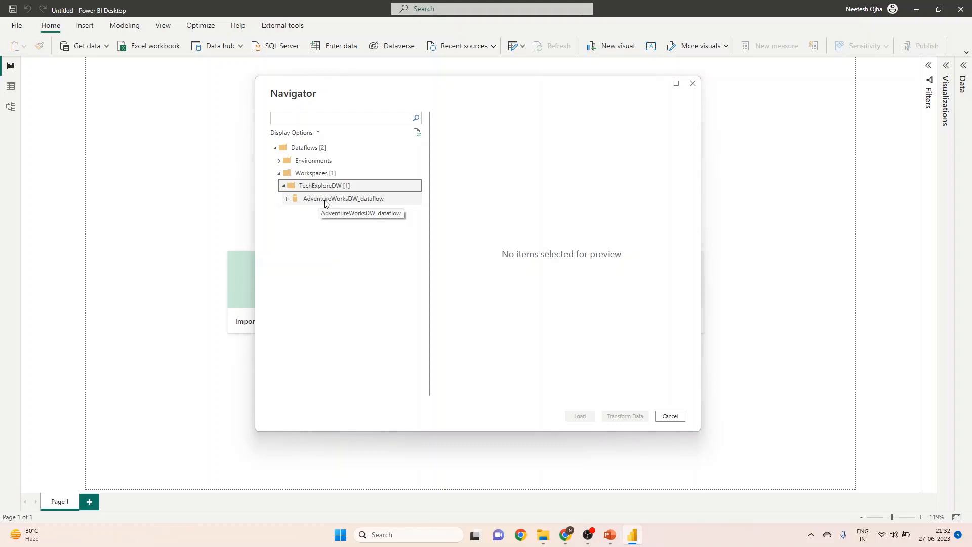
{"action": "left_click", "coordinate": [288, 201]}
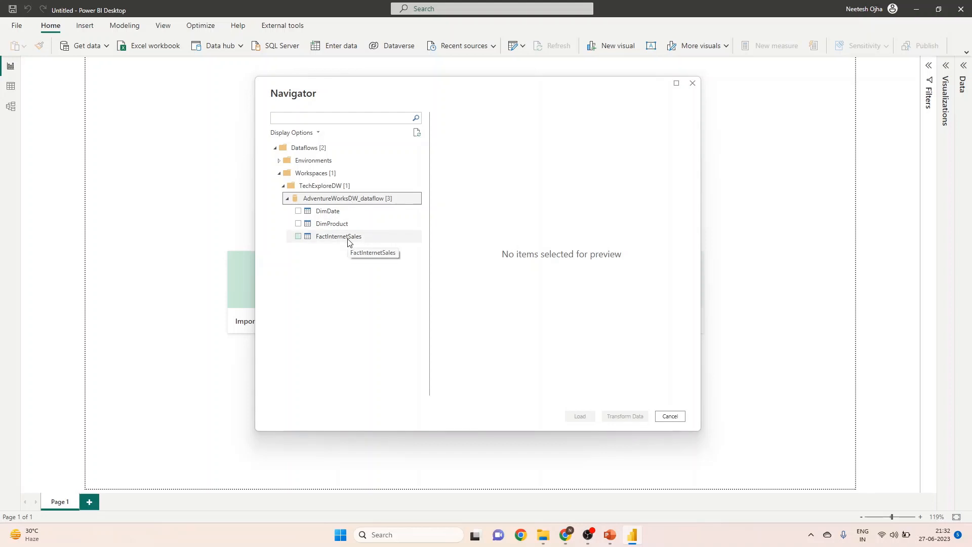
Select the DimDate, DimProduct and FactInternetSales tables and open them for data transformation.
{"action": "left_click", "coordinate": [299, 211]}
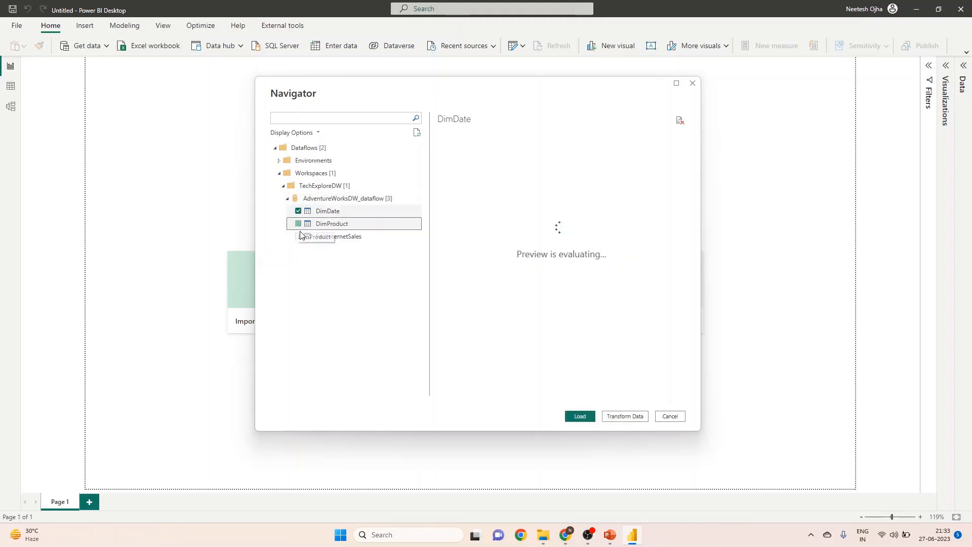
{"action": "left_click", "coordinate": [298, 236]}
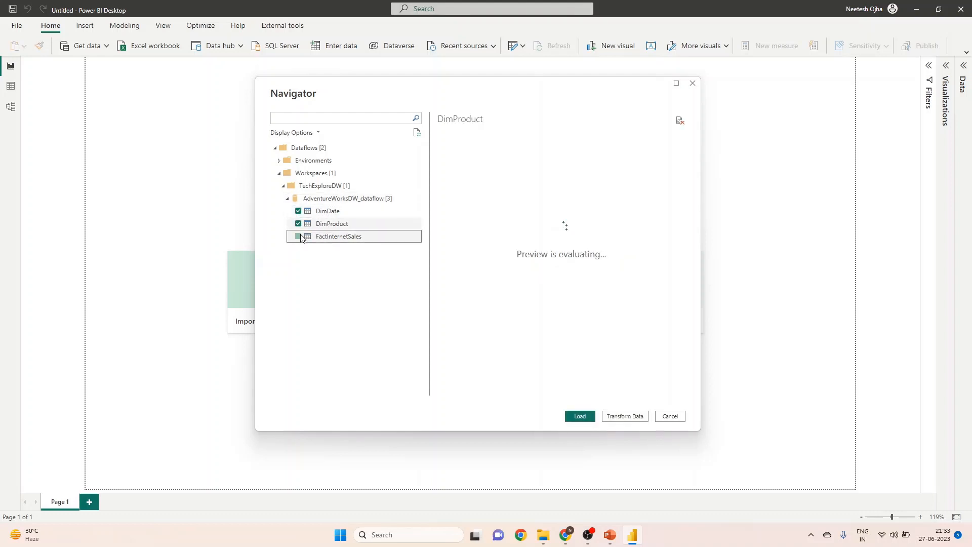
{"action": "left_click", "coordinate": [627, 418]}
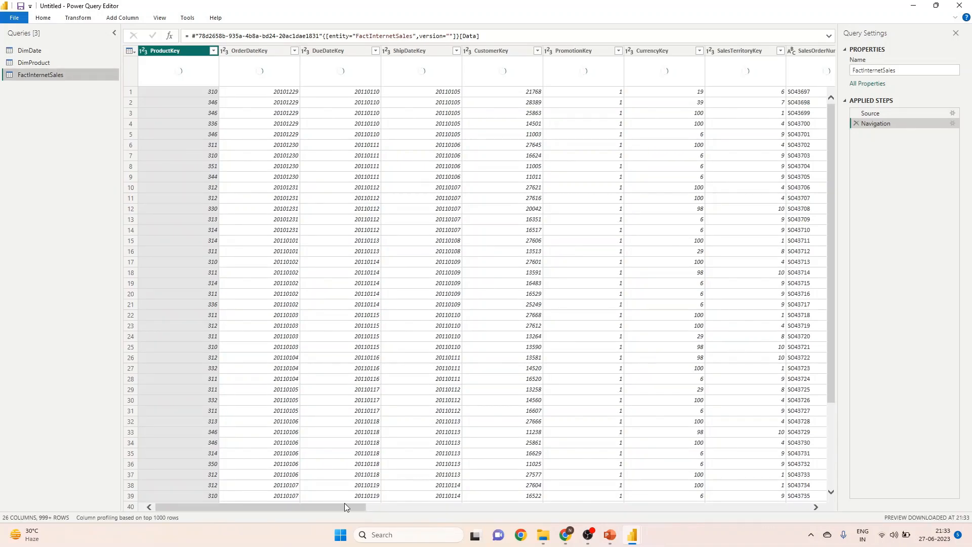
Review the FactInternetSales, DimProduct and DimDate query data, and close the query editor while applying the queries to the report.
{"action": "left_click_drag", "start_coordinate": [339, 506], "coordinate": [793, 501]}
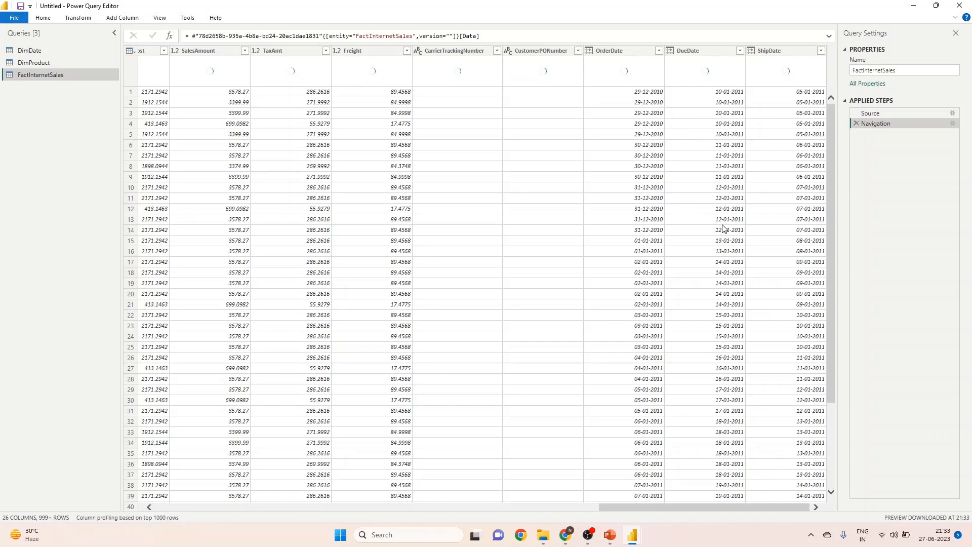
{"action": "left_click_drag", "start_coordinate": [711, 507], "coordinate": [248, 477]}
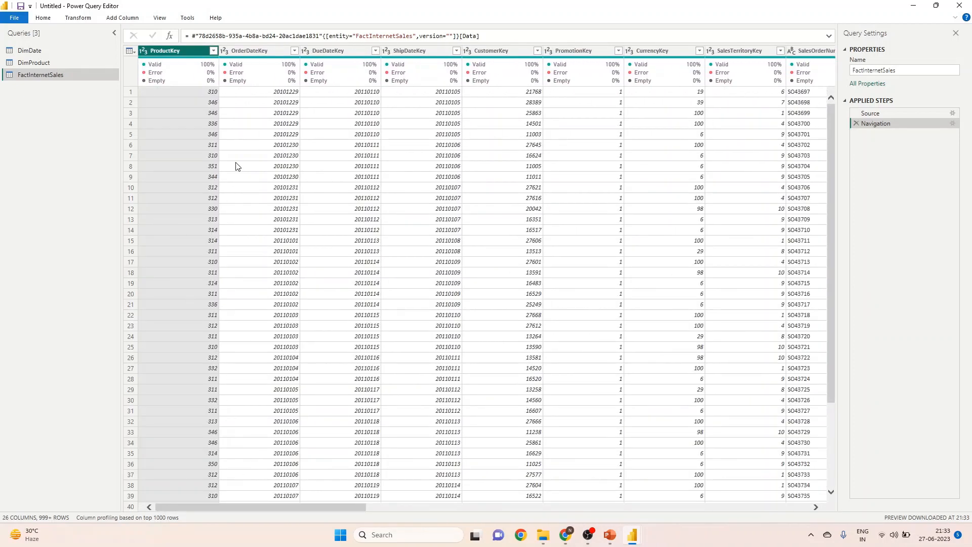
{"action": "left_click", "coordinate": [46, 62]}
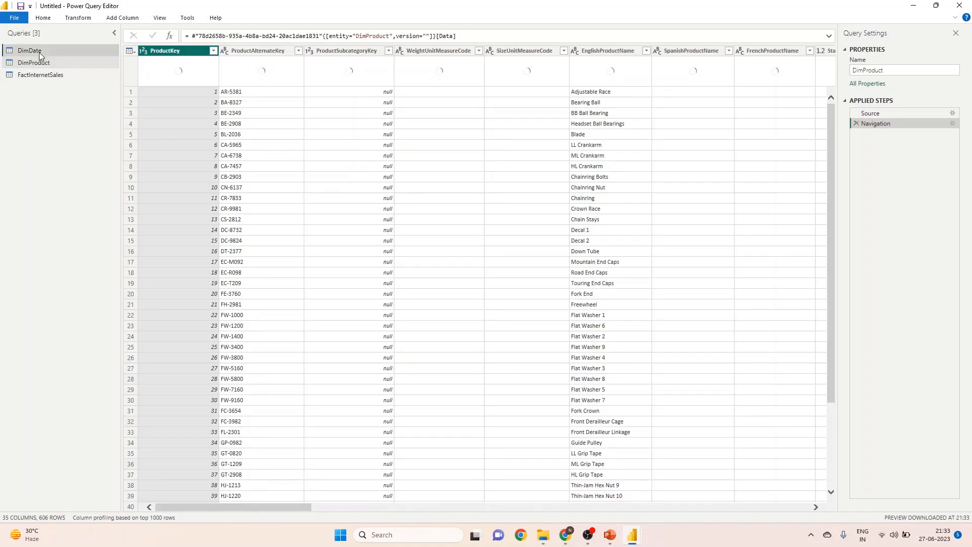
{"action": "left_click", "coordinate": [40, 55]}
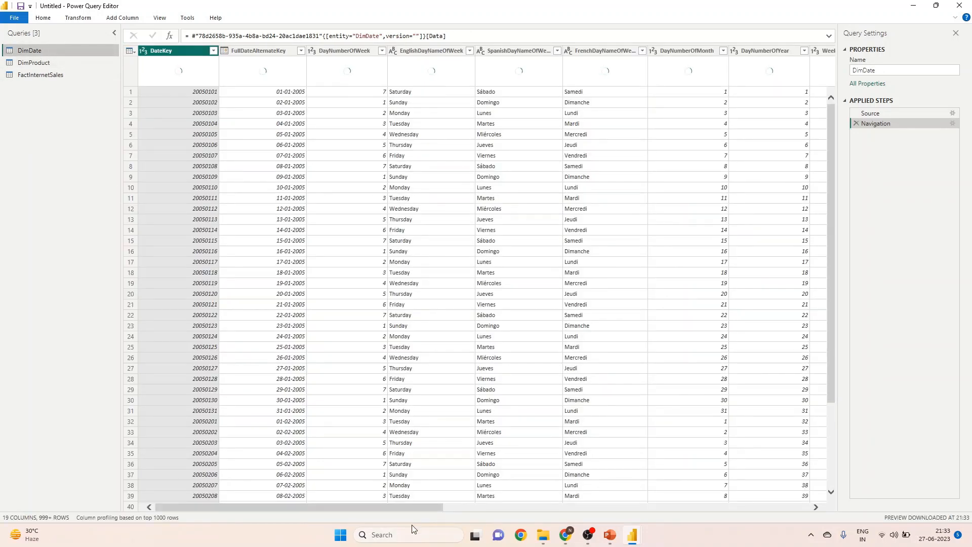
{"action": "left_click_drag", "start_coordinate": [415, 507], "coordinate": [321, 523]}
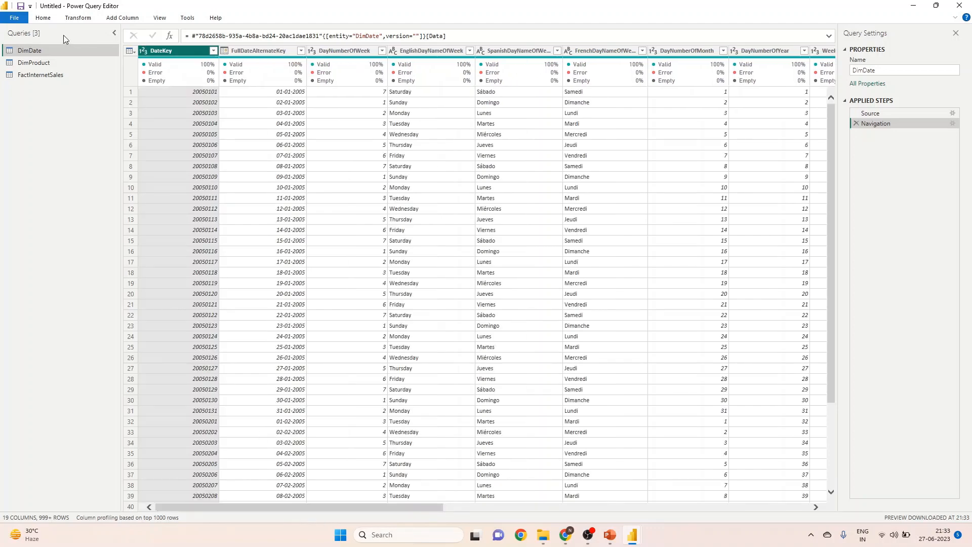
{"action": "left_click", "coordinate": [47, 20]}
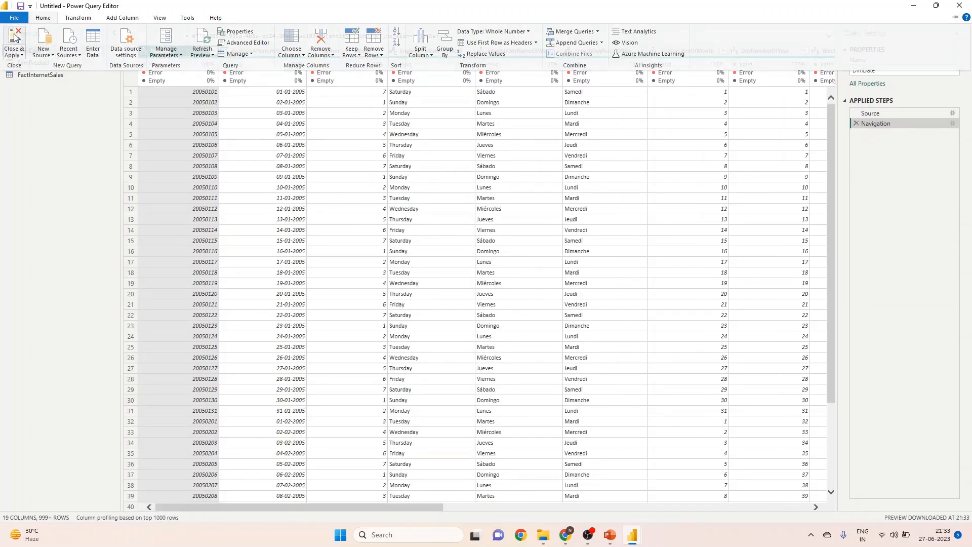
{"action": "left_click", "coordinate": [384, 217]}
{"action": "key", "text": "alt+Tab"}
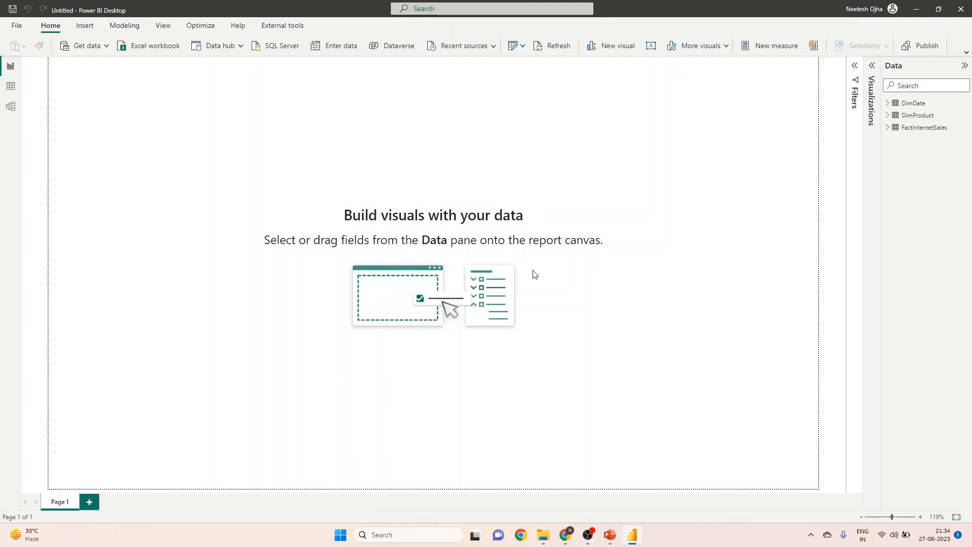
Open the model diagram with the Data and Properties panes collapsed, and move the DimProduct table slightly lower.
{"action": "left_click", "coordinate": [10, 107]}
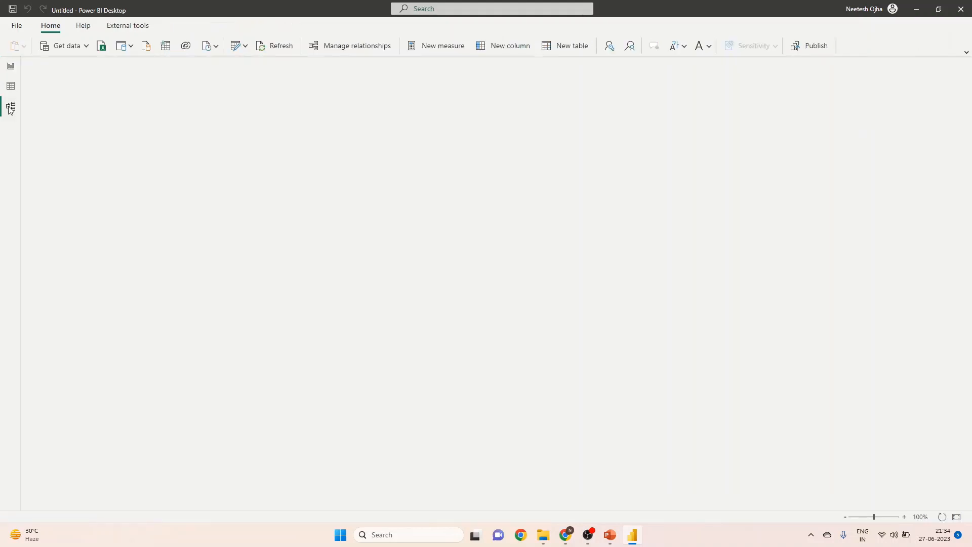
{"action": "left_click", "coordinate": [822, 66]}
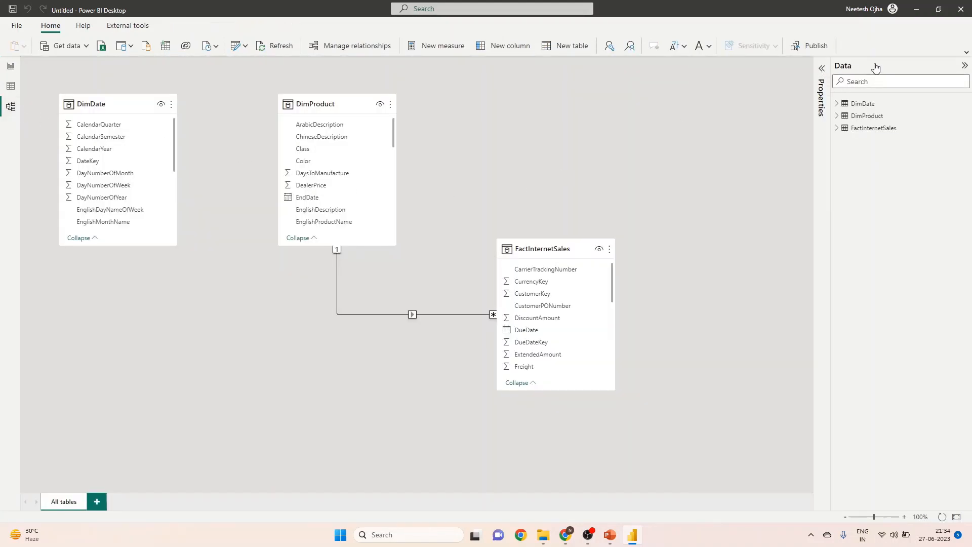
{"action": "left_click", "coordinate": [962, 68]}
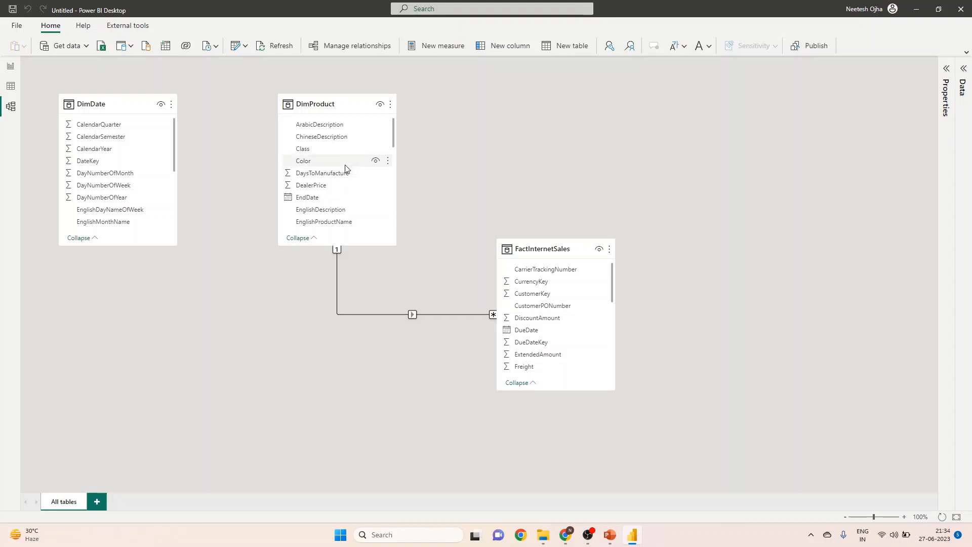
{"action": "left_click_drag", "start_coordinate": [330, 107], "coordinate": [326, 137]}
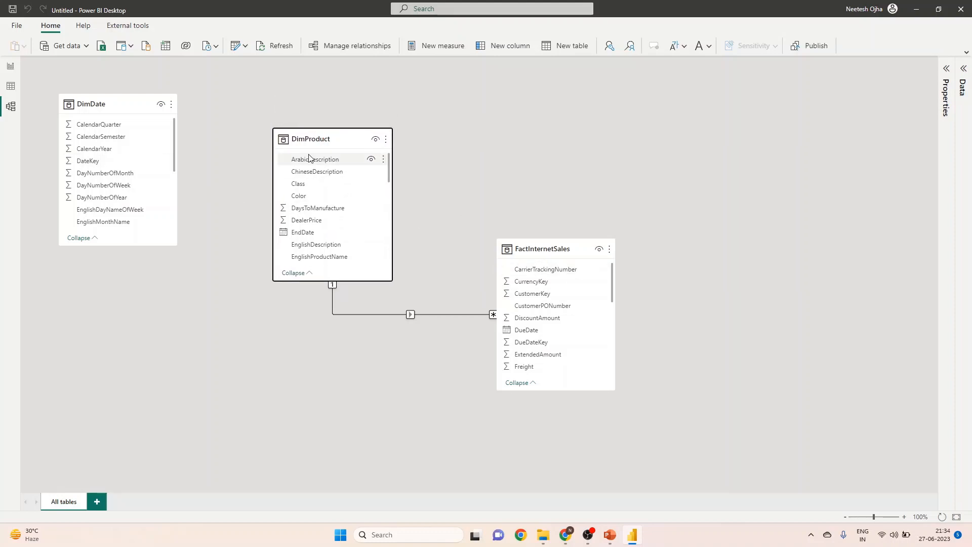
{"action": "left_click", "coordinate": [541, 249]}
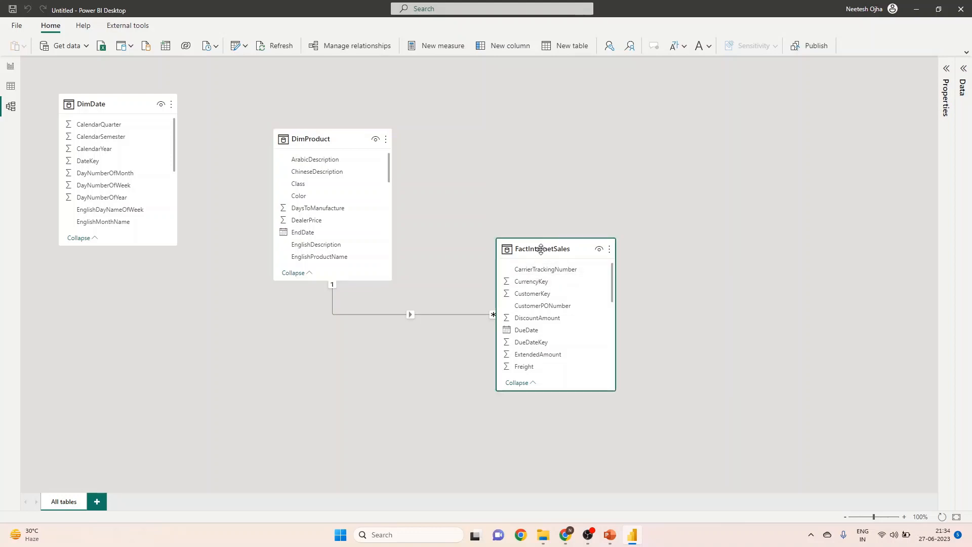
{"action": "left_click", "coordinate": [119, 103]}
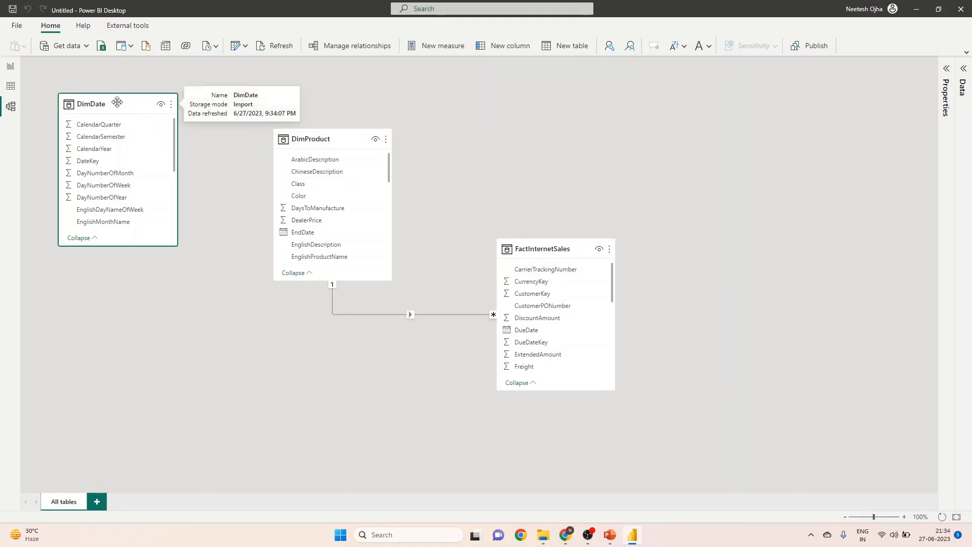
{"action": "left_click", "coordinate": [531, 250]}
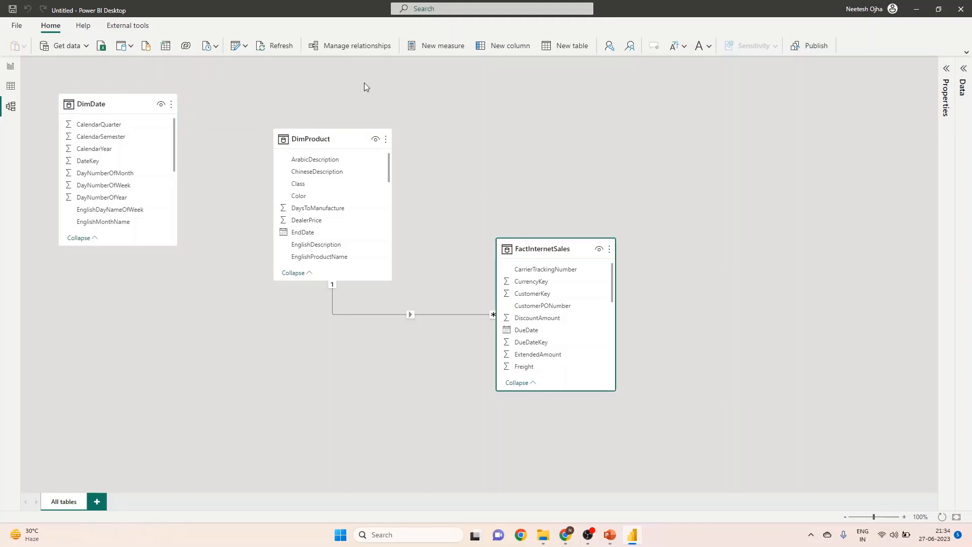
Create a new relationship from DateKey in DimDate to OrderDateKey in FactInternetSales.
{"action": "left_click", "coordinate": [338, 49]}
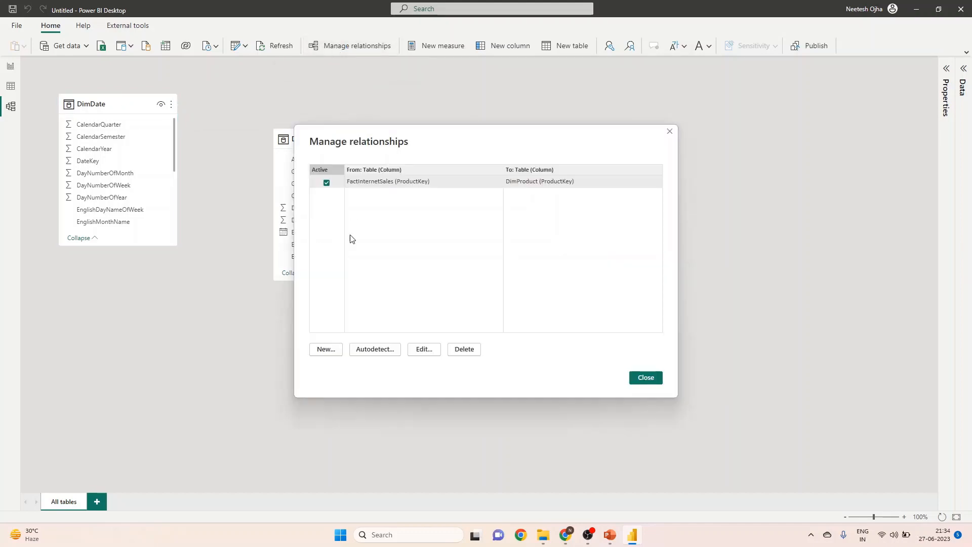
{"action": "left_click", "coordinate": [331, 354]}
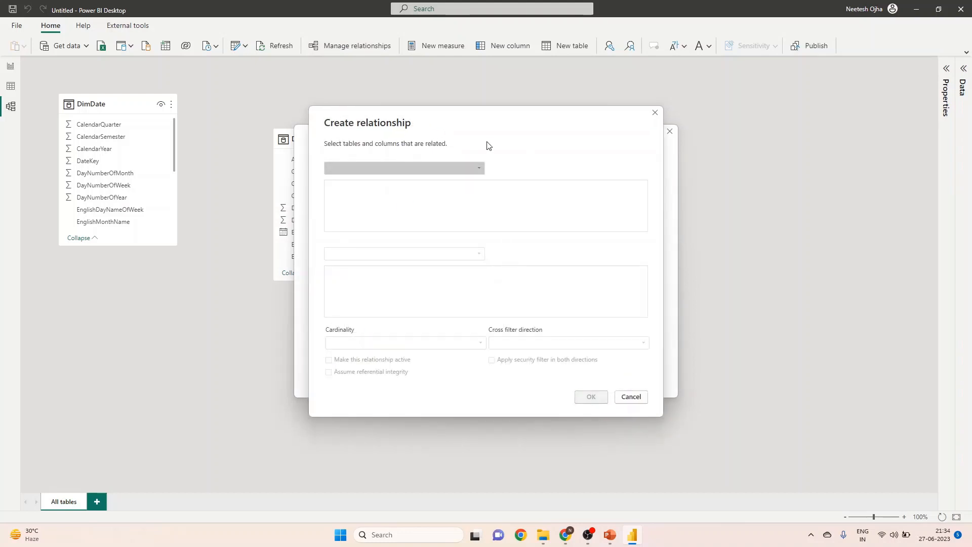
{"action": "left_click", "coordinate": [465, 169]}
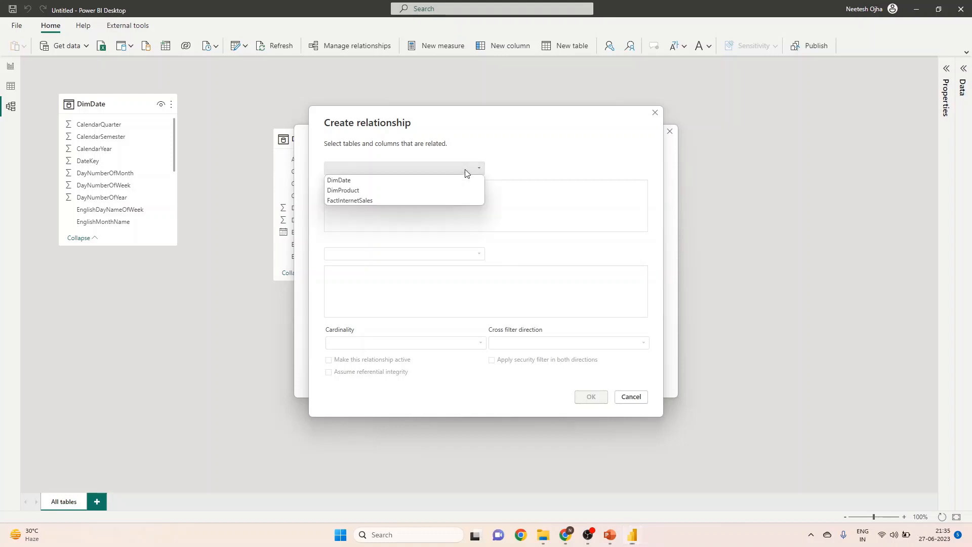
{"action": "left_click", "coordinate": [335, 181]}
{"action": "left_click", "coordinate": [364, 251]}
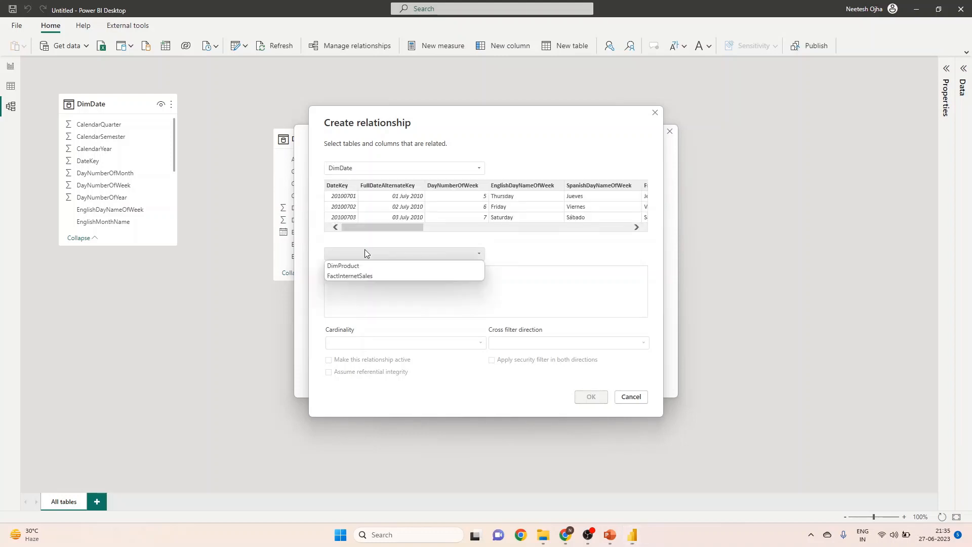
{"action": "left_click", "coordinate": [357, 275]}
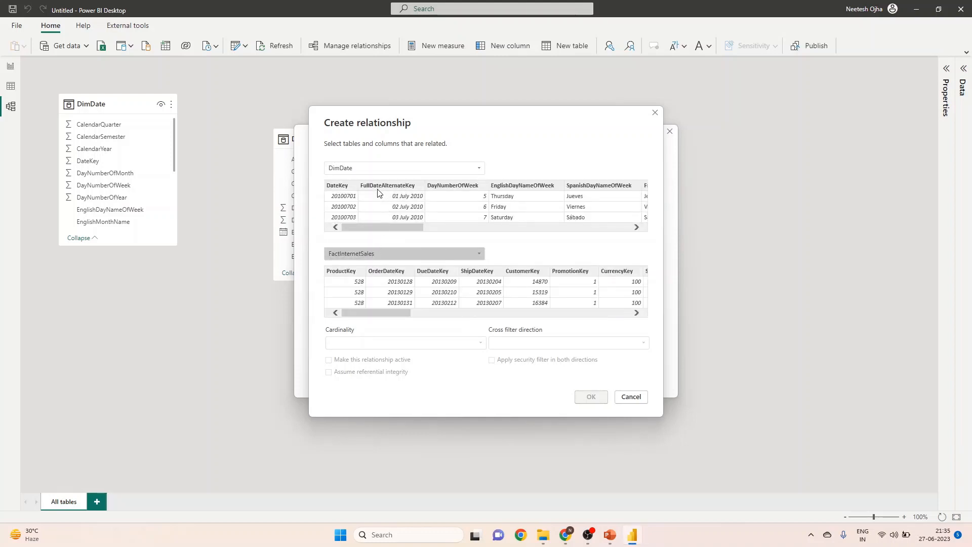
{"action": "left_click", "coordinate": [339, 188]}
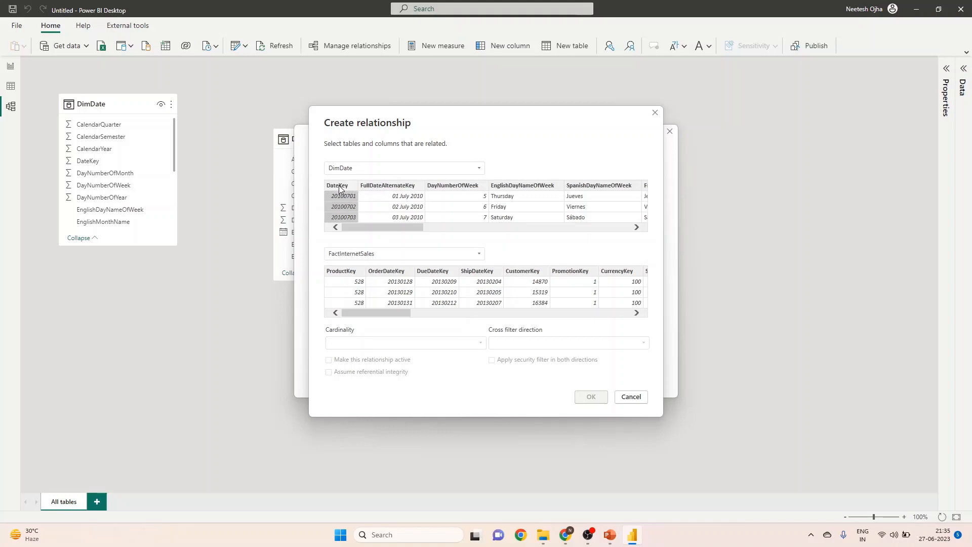
{"action": "left_click", "coordinate": [389, 273]}
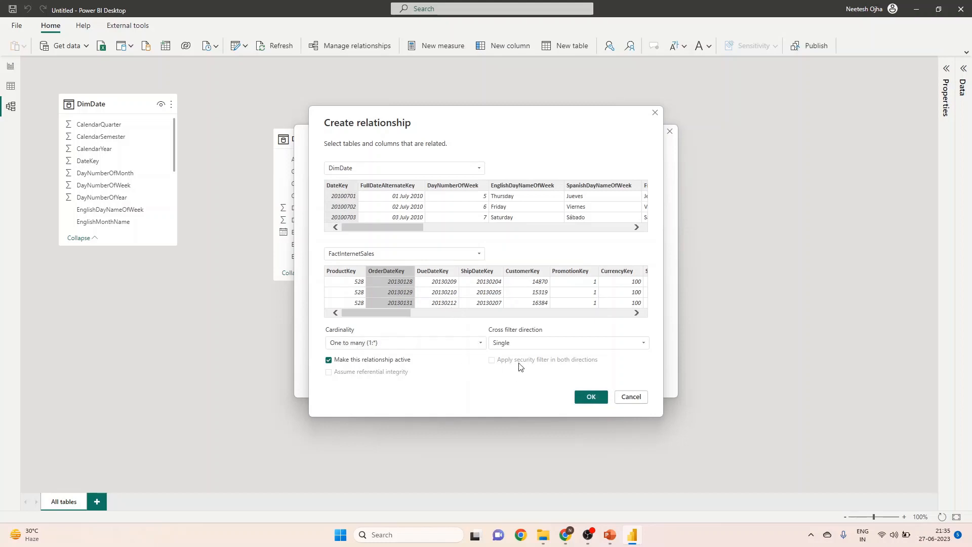
{"action": "left_click", "coordinate": [591, 398]}
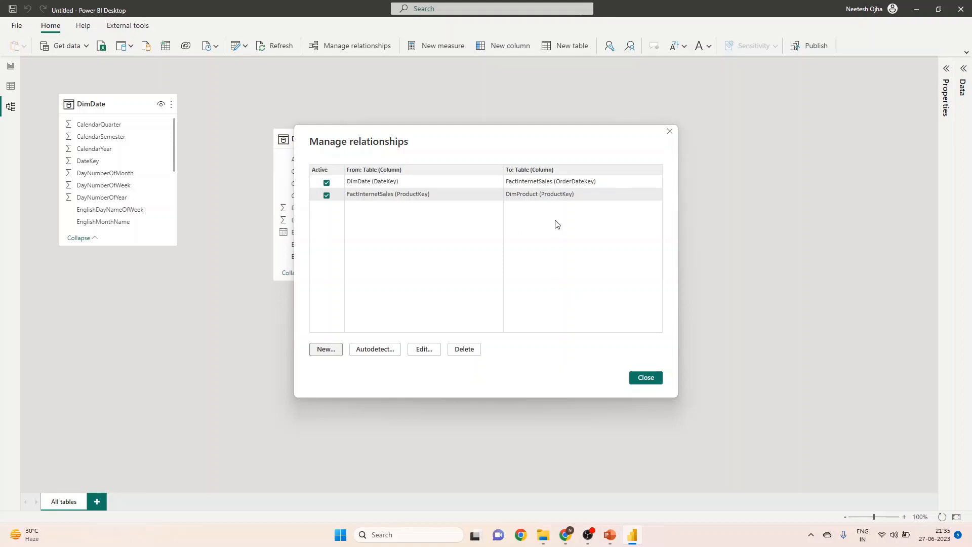
{"action": "left_click", "coordinate": [647, 378]}
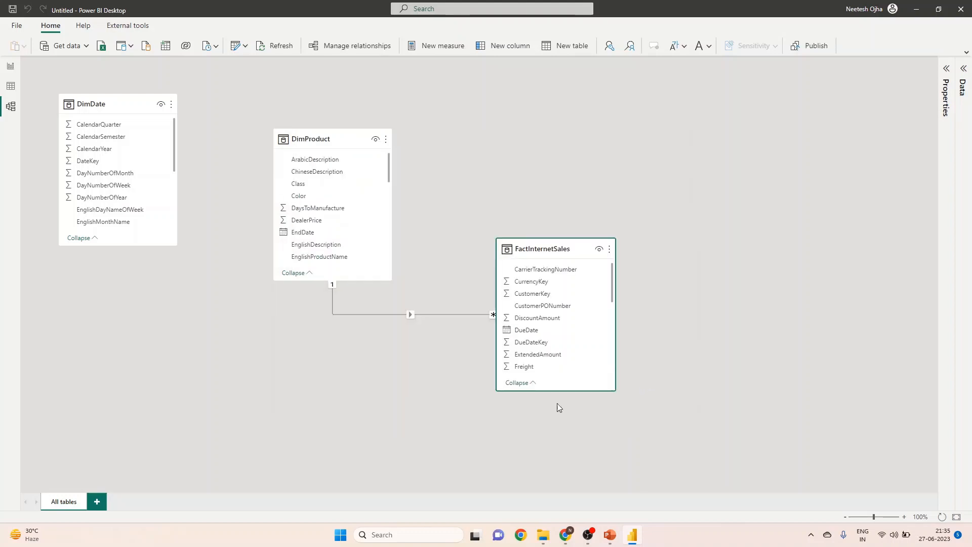
Rearrange the diagram so FactInternetSales sits between DimDate and DimProduct, and return to the report view.
{"action": "left_click_drag", "start_coordinate": [320, 140], "coordinate": [743, 334]}
{"action": "left_click_drag", "start_coordinate": [578, 244], "coordinate": [305, 202]}
{"action": "left_click_drag", "start_coordinate": [771, 335], "coordinate": [478, 319]}
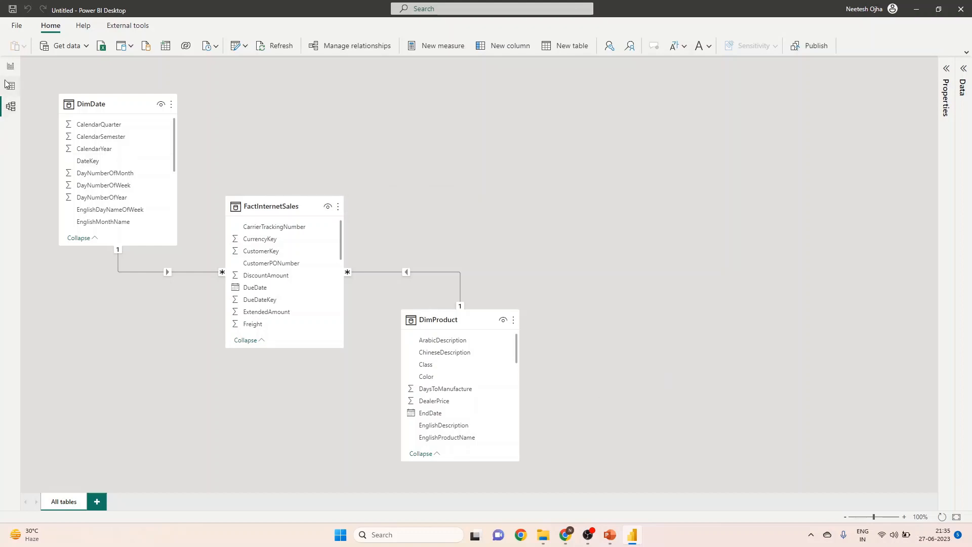
{"action": "left_click", "coordinate": [11, 66]}
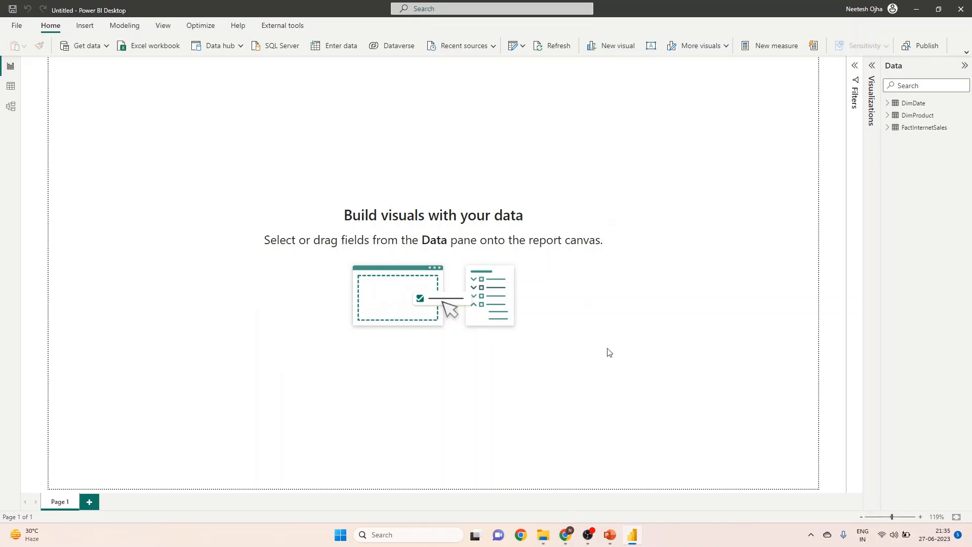
Create a new measure in the FactInternetSales table that sums its ExtendedAmount column.
{"action": "right_click", "coordinate": [918, 130]}
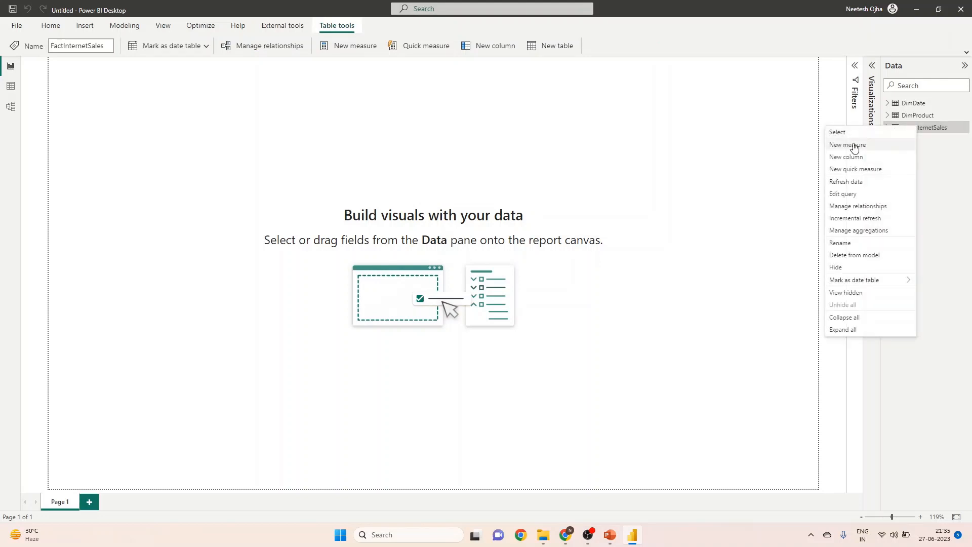
{"action": "left_click", "coordinate": [855, 145]}
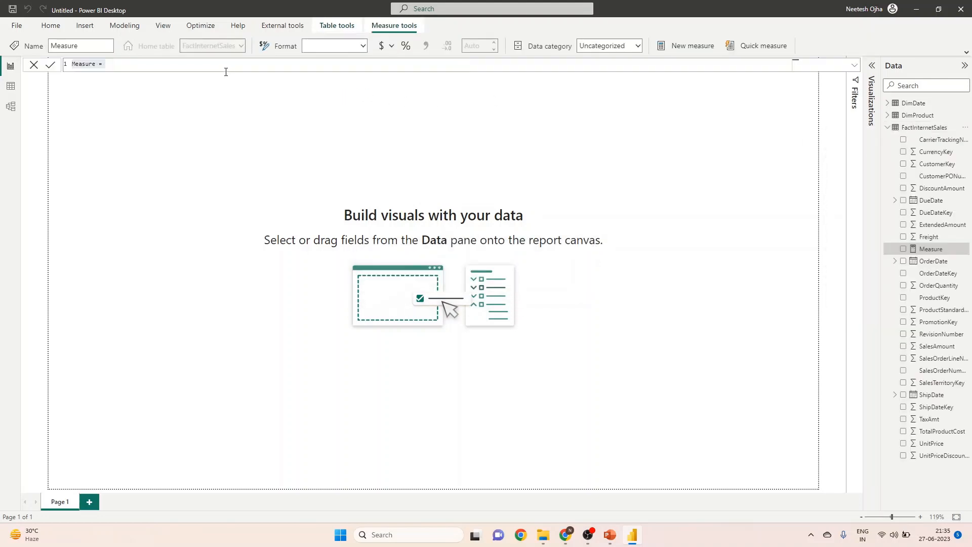
{"action": "type", "text": "SUM("}
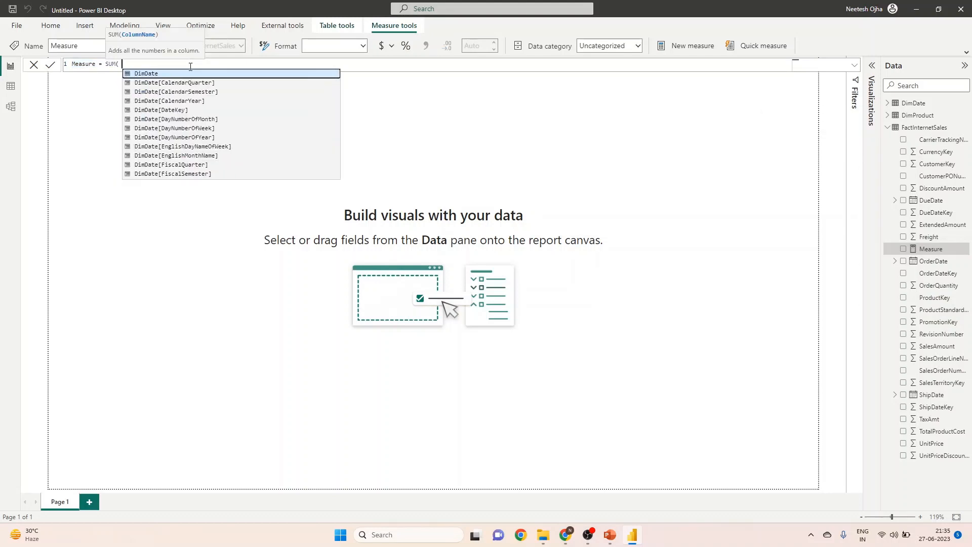
{"action": "type", "text": " FactInternetSales[ExtendedAmount] "}
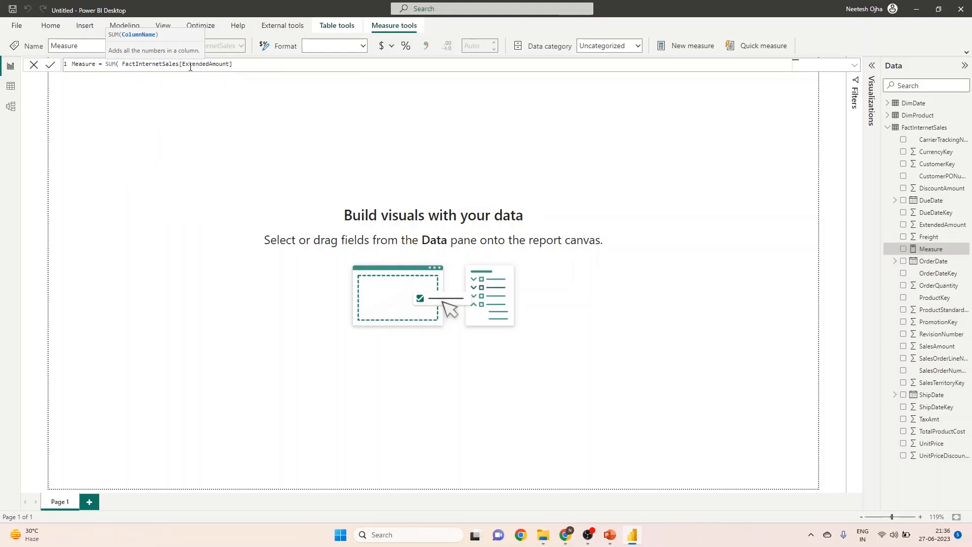
{"action": "type", "text": ")"}
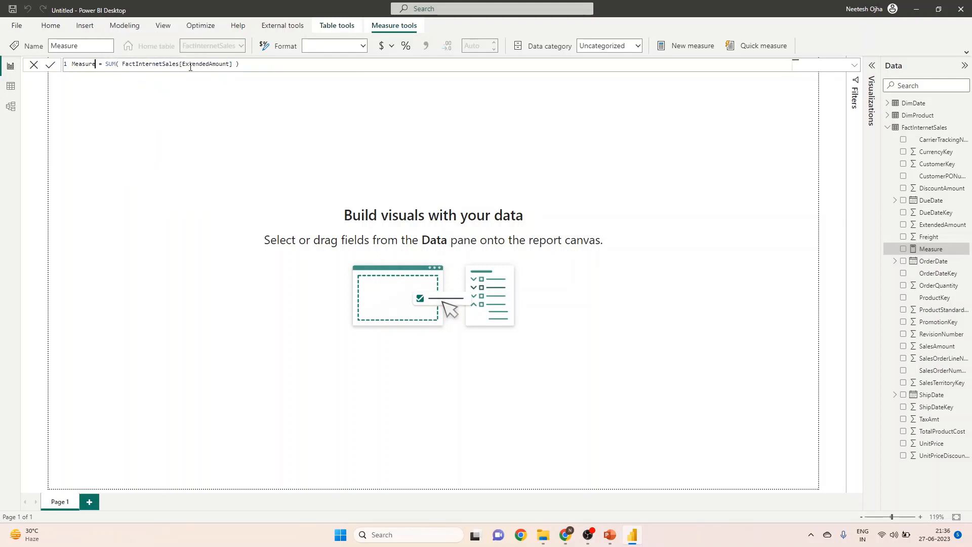
Name the new measure TotalSales in its formula and commit it.
{"action": "key", "text": "BackSpace"}
{"action": "key", "text": "BackSpace"}
{"action": "key", "text": "BackSpace"}
{"action": "key", "text": "BackSpace"}
{"action": "key", "text": "BackSpace"}
{"action": "key", "text": "BackSpace"}
{"action": "key", "text": "BackSpace"}
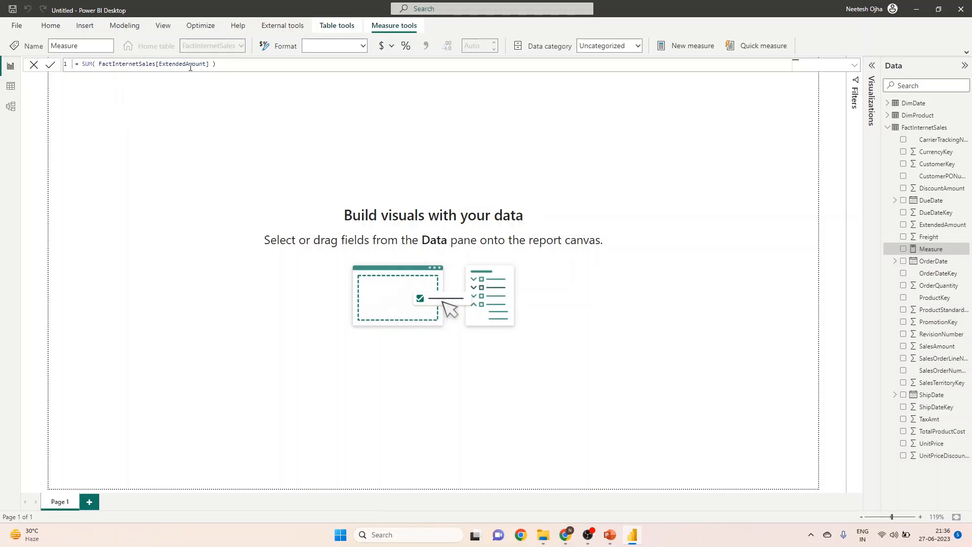
{"action": "type", "text": "total"}
{"action": "key", "text": "BackSpace"}
{"action": "key", "text": "BackSpace"}
{"action": "key", "text": "BackSpace"}
{"action": "key", "text": "BackSpace"}
{"action": "key", "text": "BackSpace"}
{"action": "type", "text": "TotalSales"}
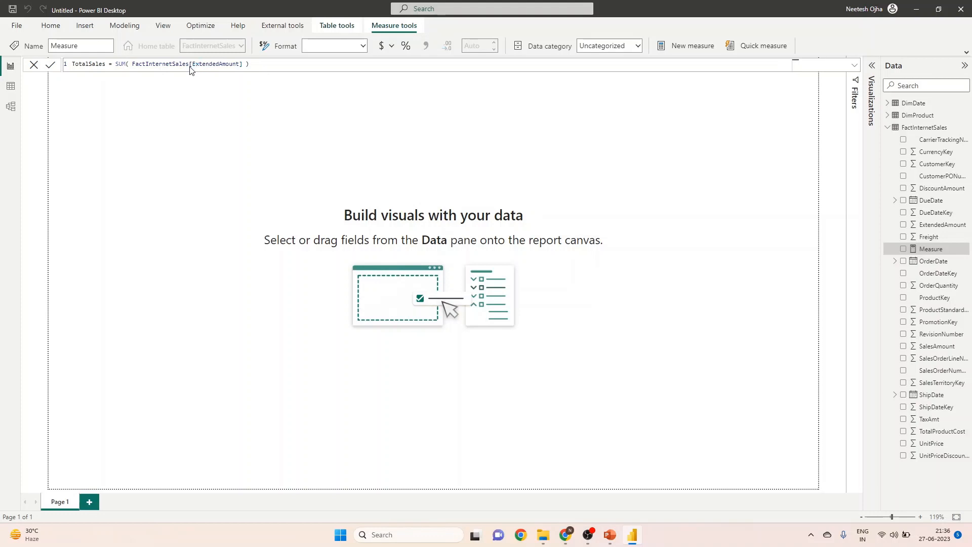
{"action": "key", "text": "Return"}
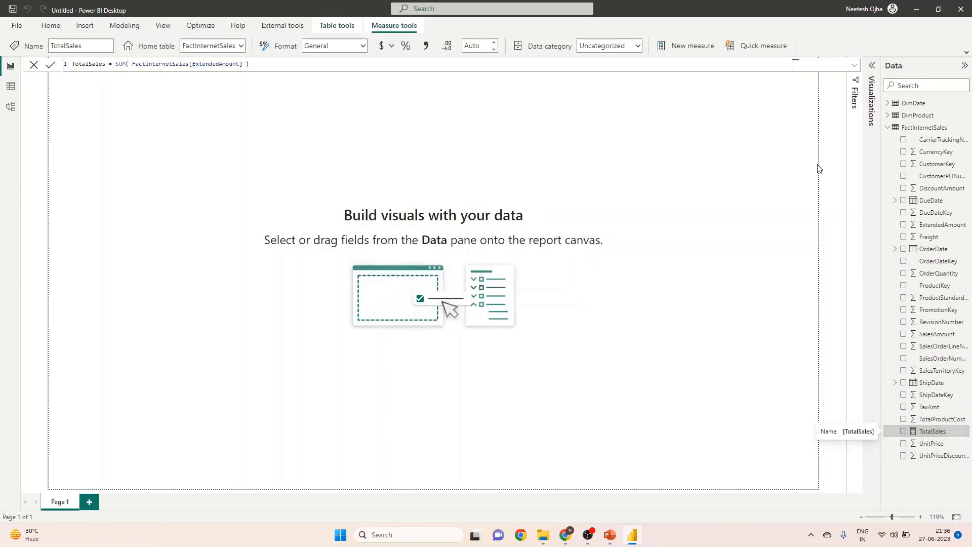
Add a line chart with DimDate's FullDateAlternateKey on the X-axis and the TotalSales measure on the Y-axis, widening the Data pane.
{"action": "left_click", "coordinate": [888, 129]}
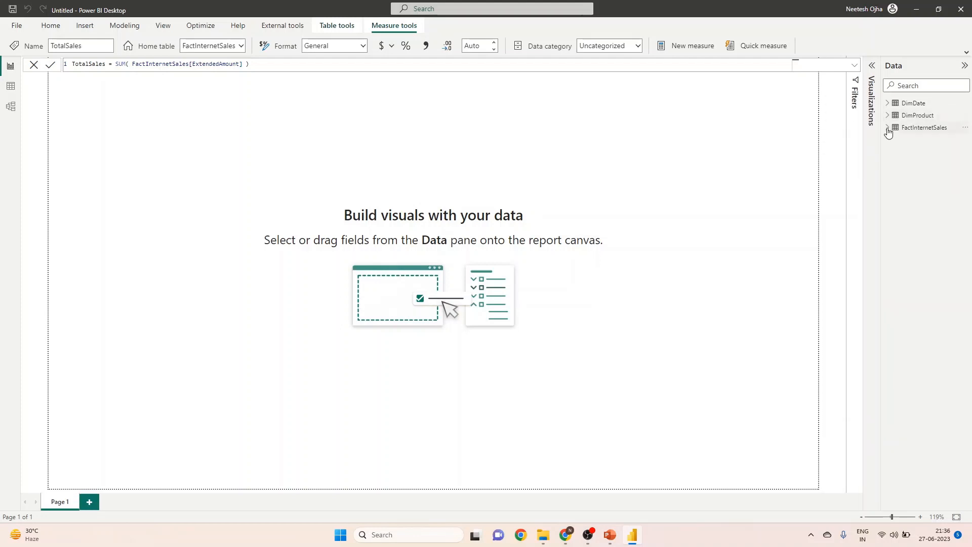
{"action": "left_click", "coordinate": [887, 103]}
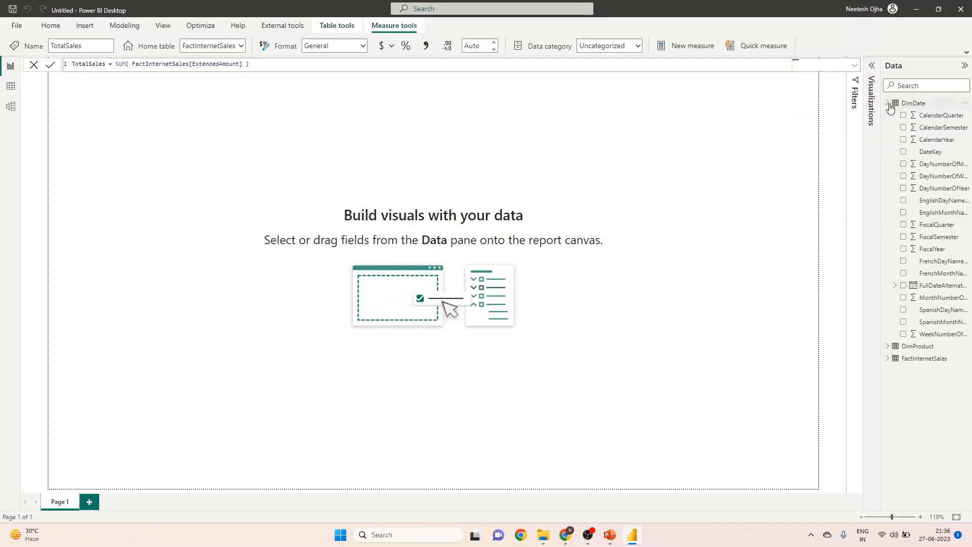
{"action": "left_click", "coordinate": [872, 67]}
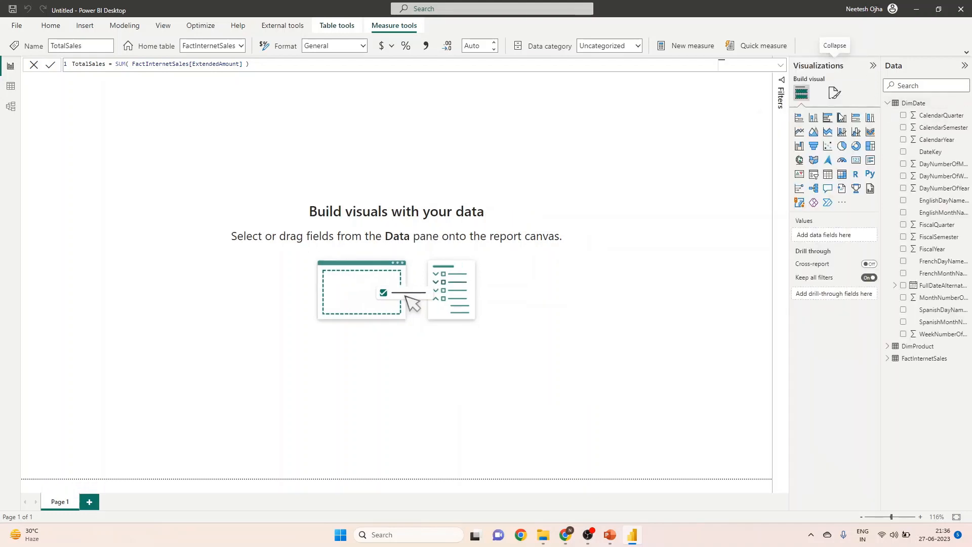
{"action": "left_click", "coordinate": [799, 131]}
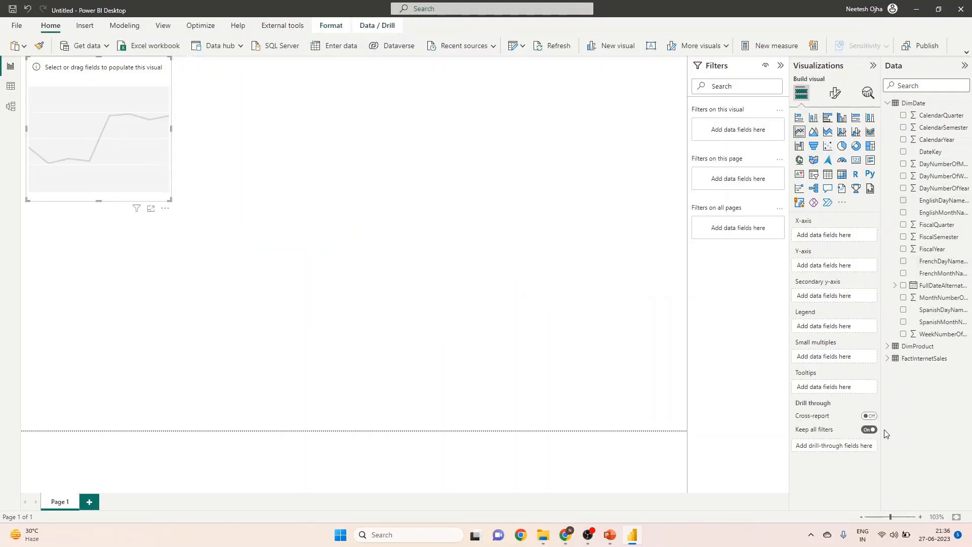
{"action": "left_click_drag", "start_coordinate": [882, 430], "coordinate": [824, 430]}
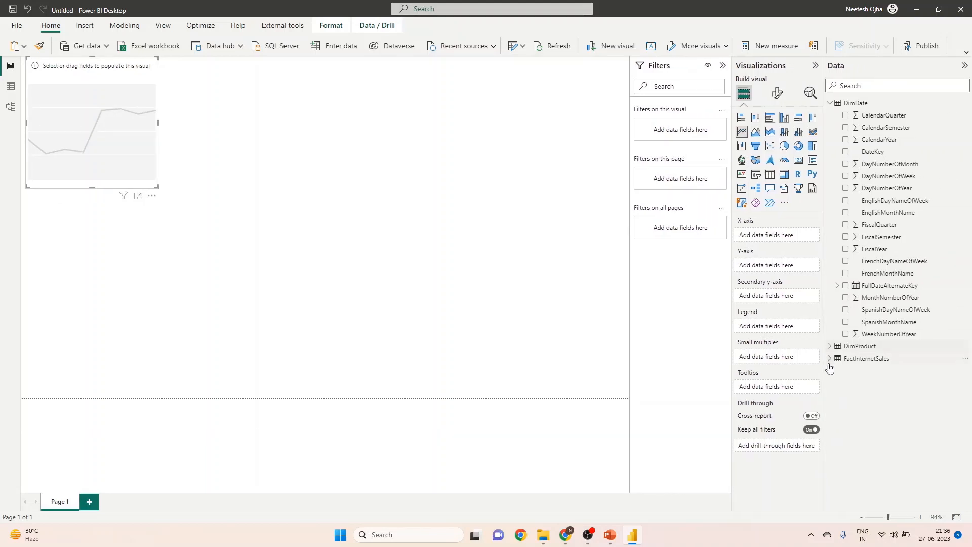
{"action": "left_click", "coordinate": [846, 286]}
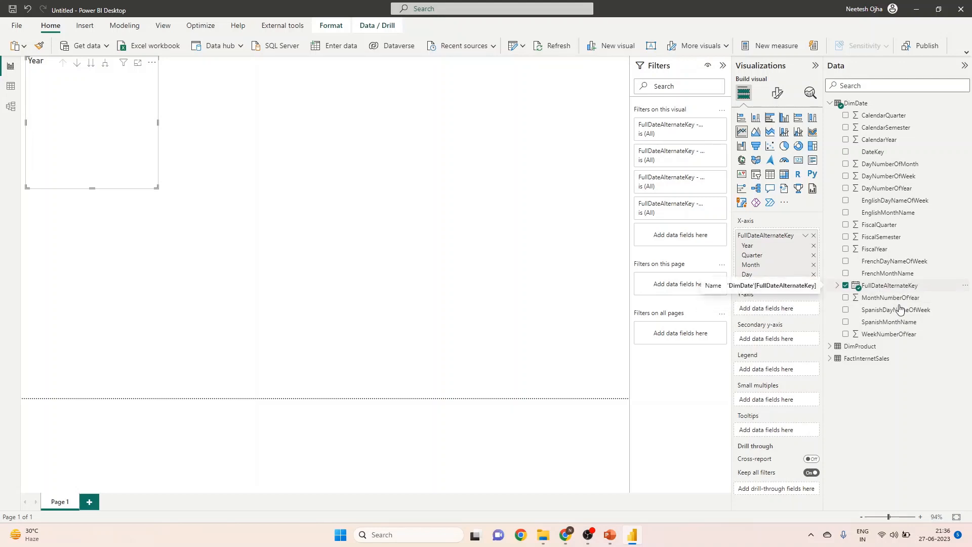
{"action": "left_click", "coordinate": [830, 359]}
{"action": "scroll", "coordinate": [879, 358], "scroll_direction": "down", "scroll_amount": 3}
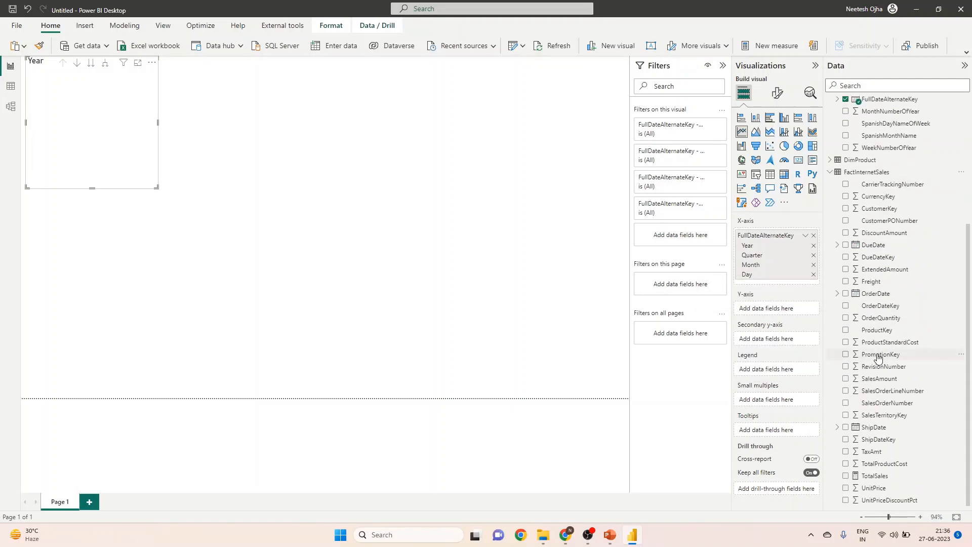
{"action": "left_click", "coordinate": [845, 477]}
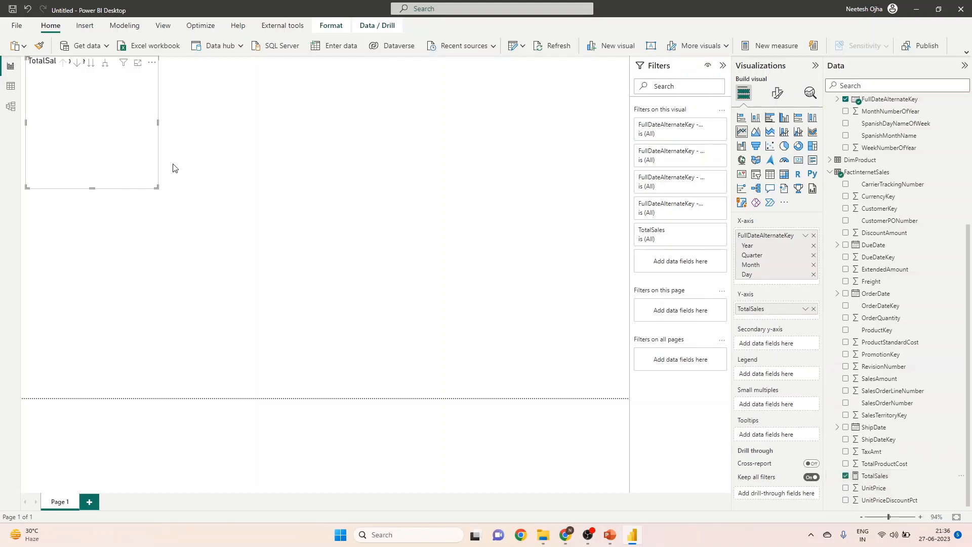
Enlarge the line chart and place it across the lower half of the page at nearly full page width.
{"action": "left_click_drag", "start_coordinate": [156, 188], "coordinate": [440, 284]}
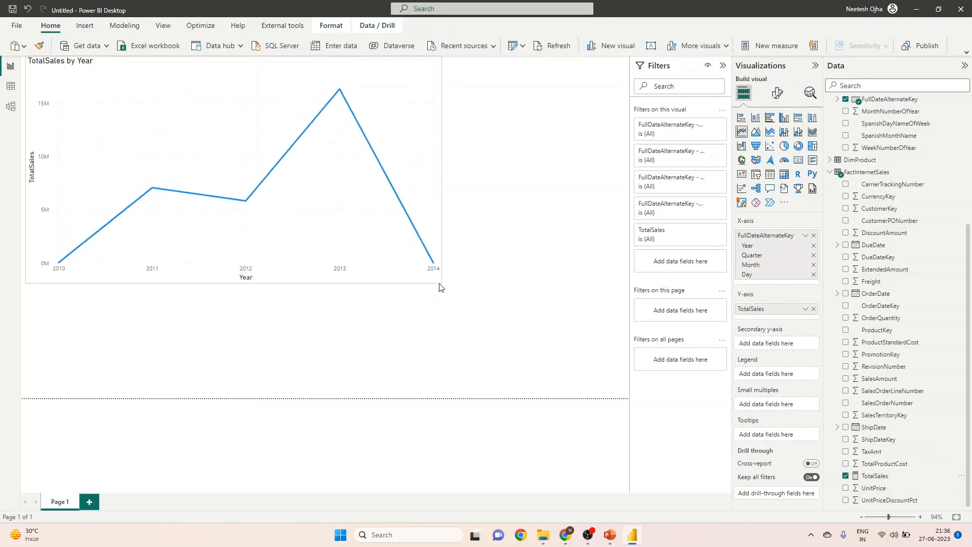
{"action": "left_click_drag", "start_coordinate": [341, 208], "coordinate": [491, 289]}
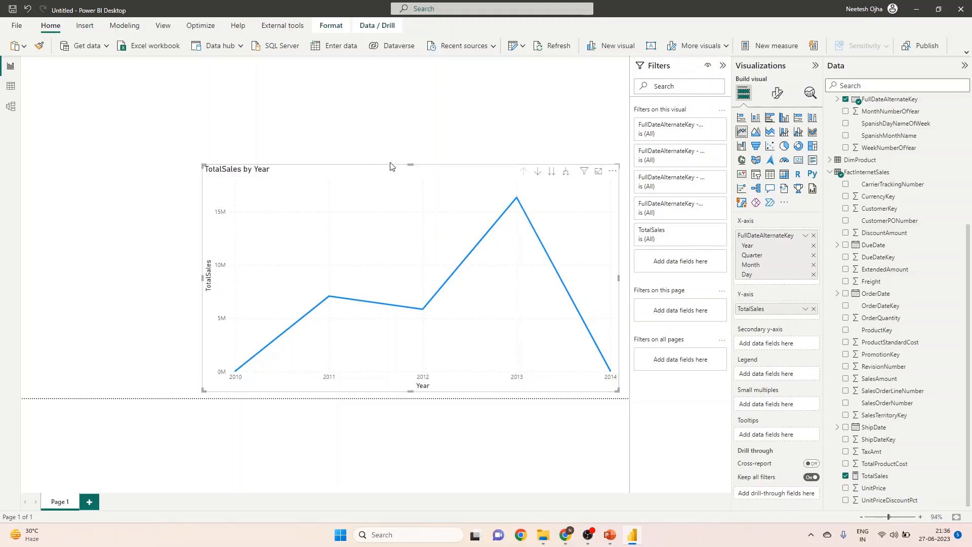
{"action": "left_click_drag", "start_coordinate": [410, 164], "coordinate": [408, 203]}
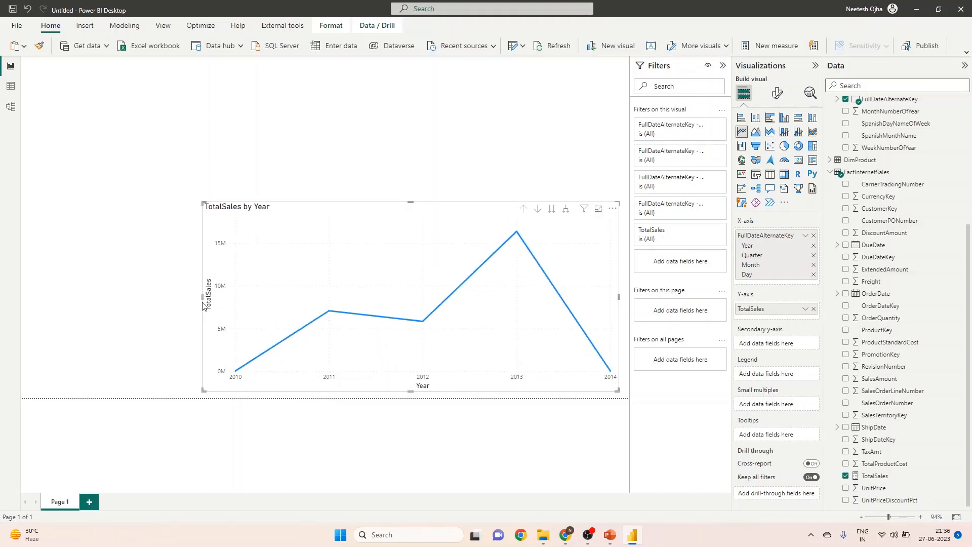
{"action": "left_click_drag", "start_coordinate": [201, 296], "coordinate": [40, 278]}
{"action": "left_click_drag", "start_coordinate": [300, 235], "coordinate": [295, 239]}
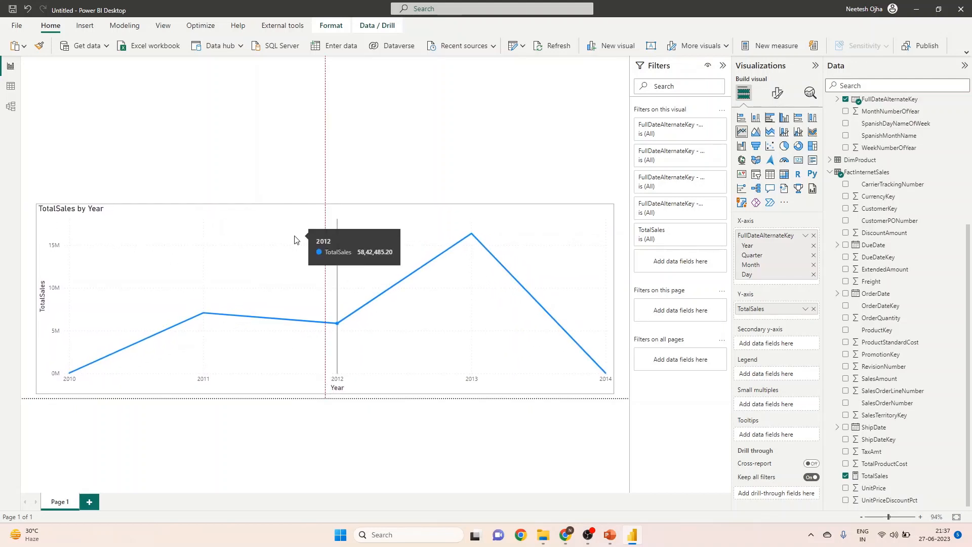
Expand the line chart's date hierarchy down to day level and turn on its data labels.
{"action": "left_click", "coordinate": [561, 212]}
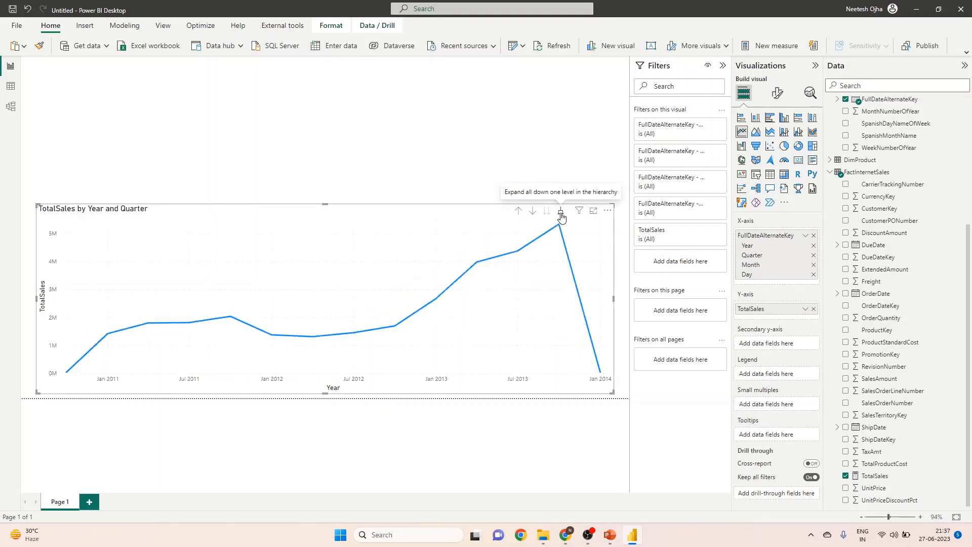
{"action": "left_click", "coordinate": [561, 212]}
{"action": "left_click", "coordinate": [561, 212]}
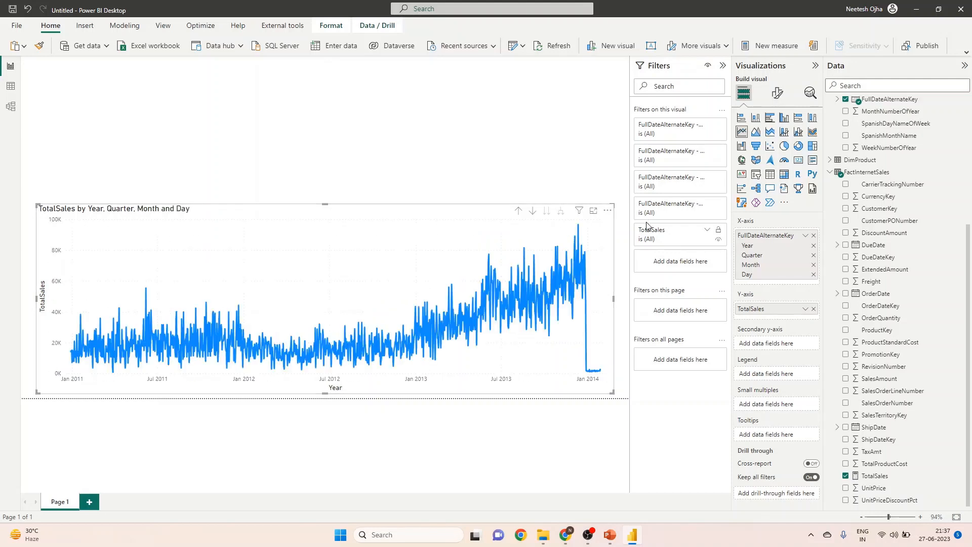
{"action": "left_click", "coordinate": [777, 93]}
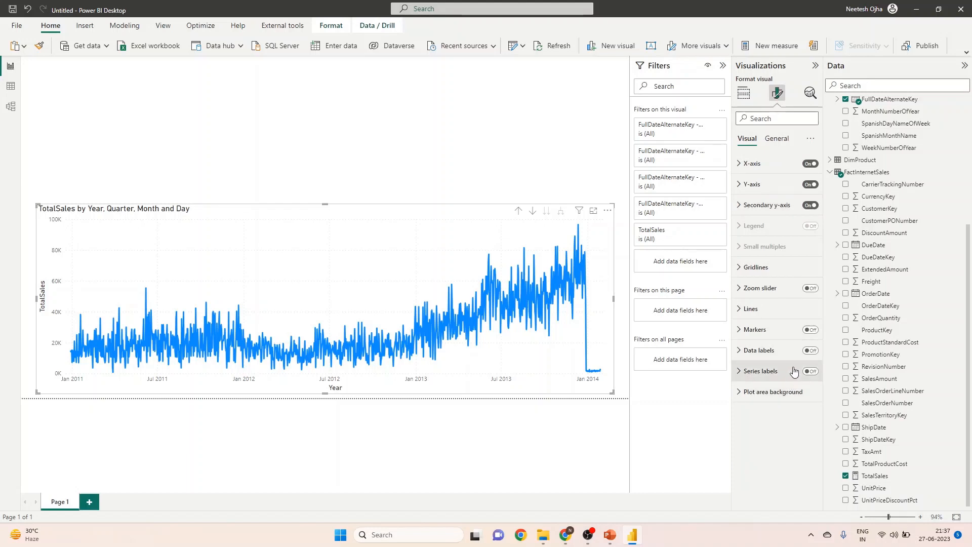
{"action": "left_click", "coordinate": [809, 350]}
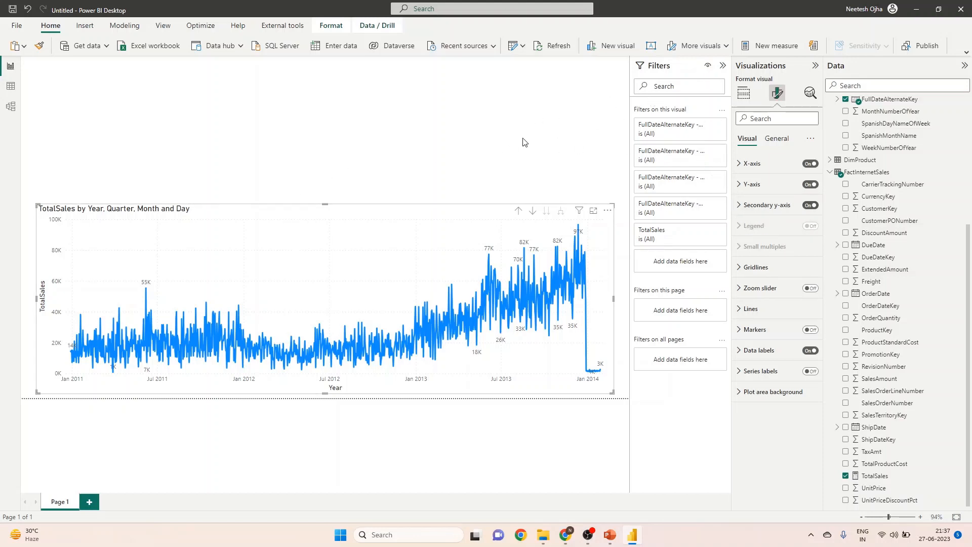
{"action": "left_click", "coordinate": [473, 156]}
{"action": "scroll", "coordinate": [903, 349], "scroll_direction": "up", "scroll_amount": 2}
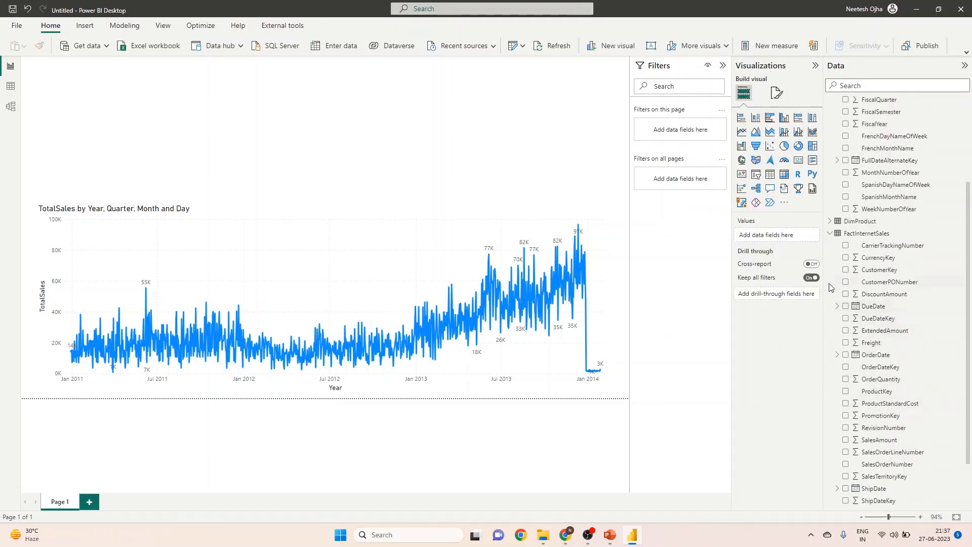
{"action": "scroll", "coordinate": [869, 274], "scroll_direction": "up", "scroll_amount": 2}
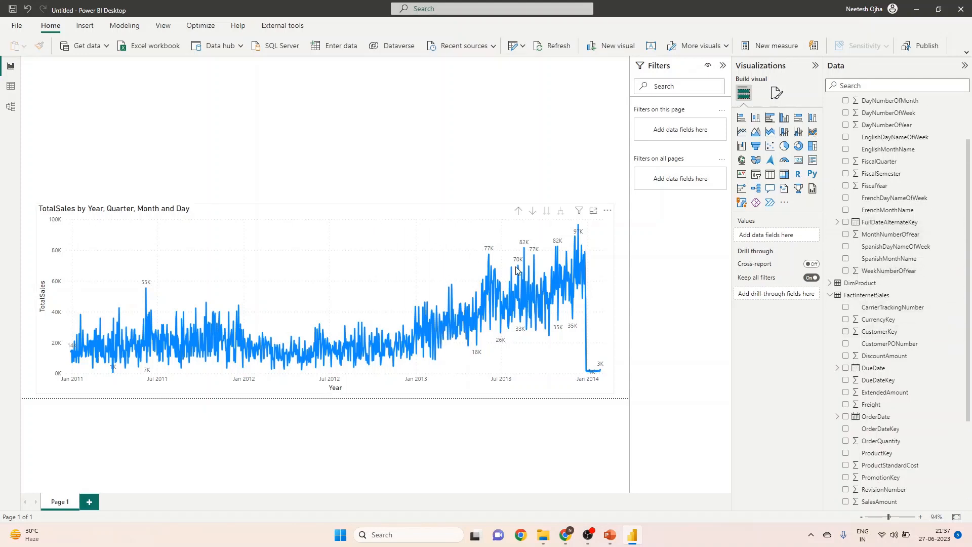
{"action": "left_click", "coordinate": [524, 273]}
{"action": "left_click", "coordinate": [467, 118]}
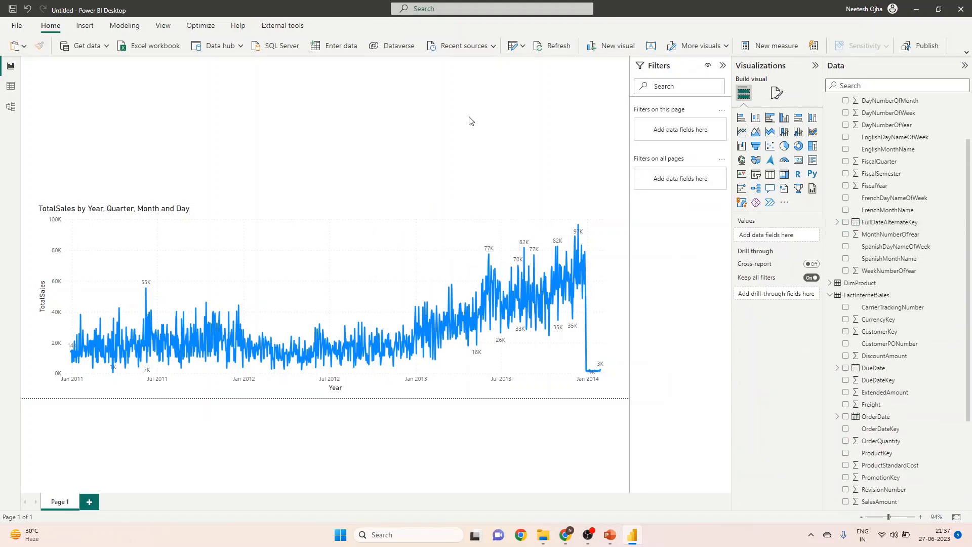
{"action": "key", "text": "ctrl+v"}
{"action": "left_click_drag", "start_coordinate": [378, 281], "coordinate": [375, 131]}
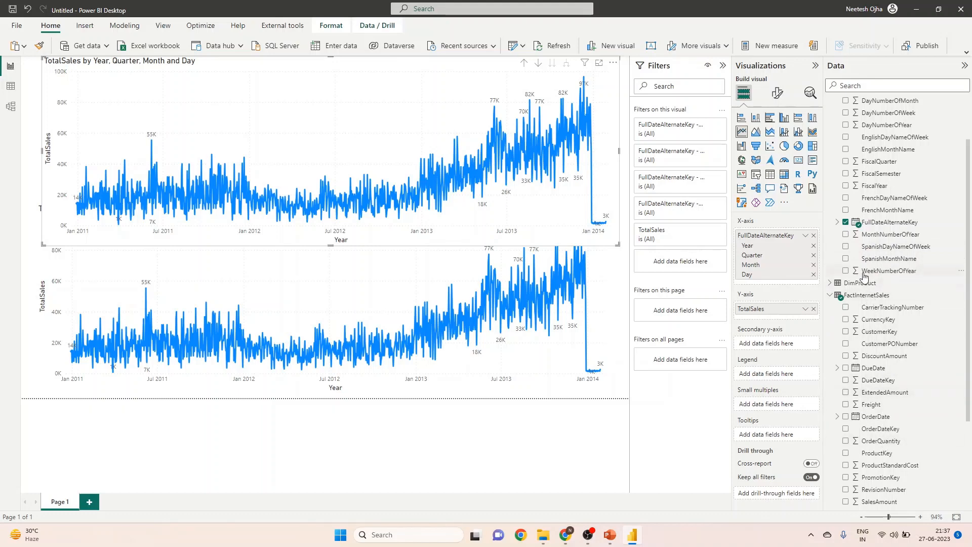
{"action": "left_click", "coordinate": [846, 223]}
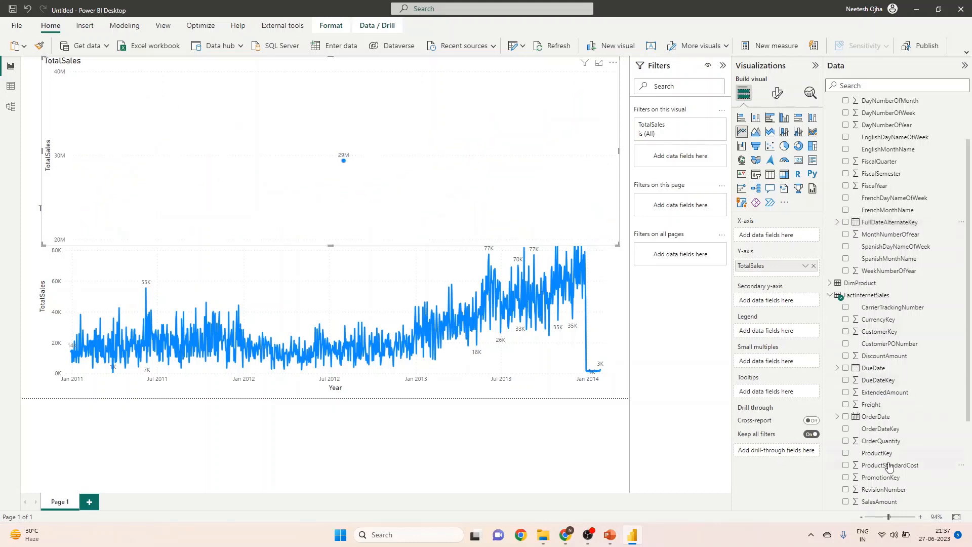
{"action": "scroll", "coordinate": [896, 460], "scroll_direction": "down", "scroll_amount": 2}
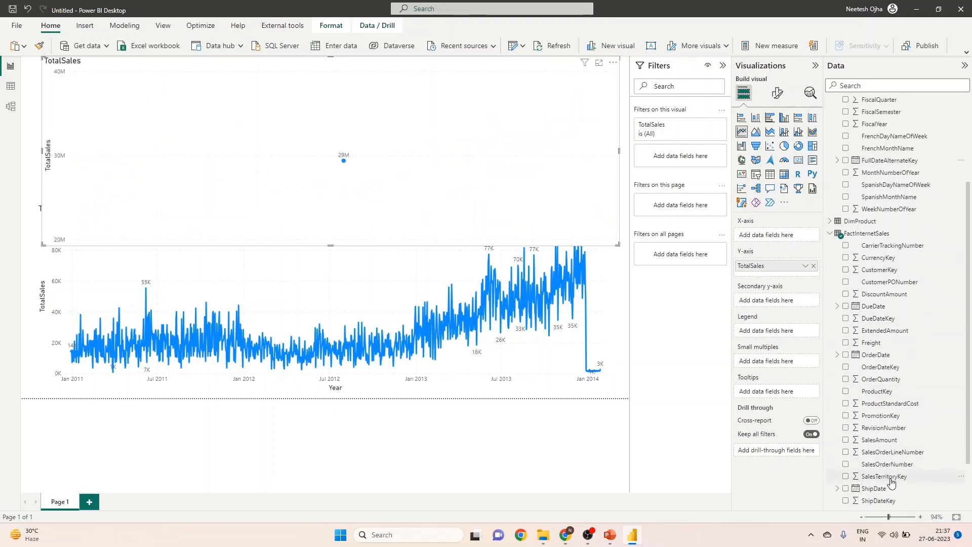
{"action": "scroll", "coordinate": [883, 407], "scroll_direction": "down", "scroll_amount": 2}
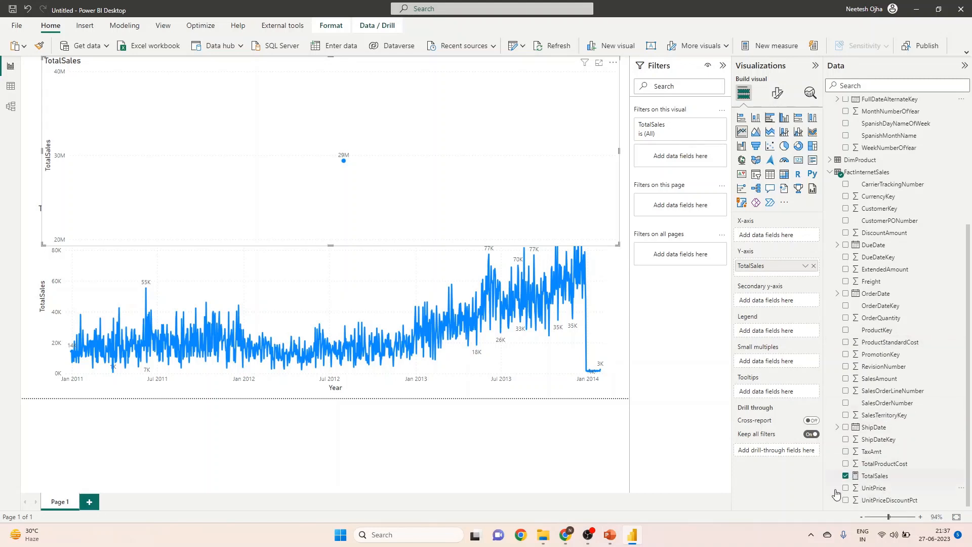
{"action": "scroll", "coordinate": [867, 388], "scroll_direction": "up", "scroll_amount": 2}
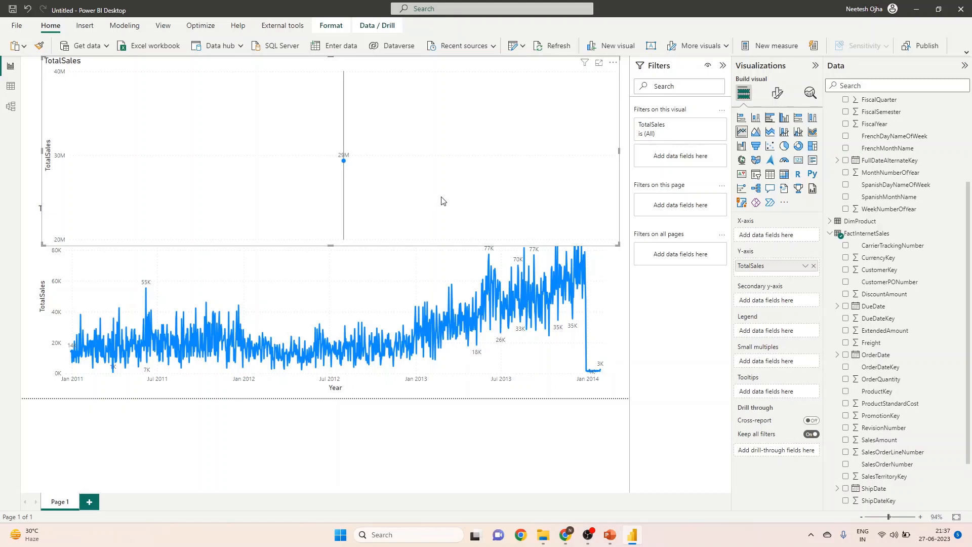
{"action": "left_click", "coordinate": [613, 62]}
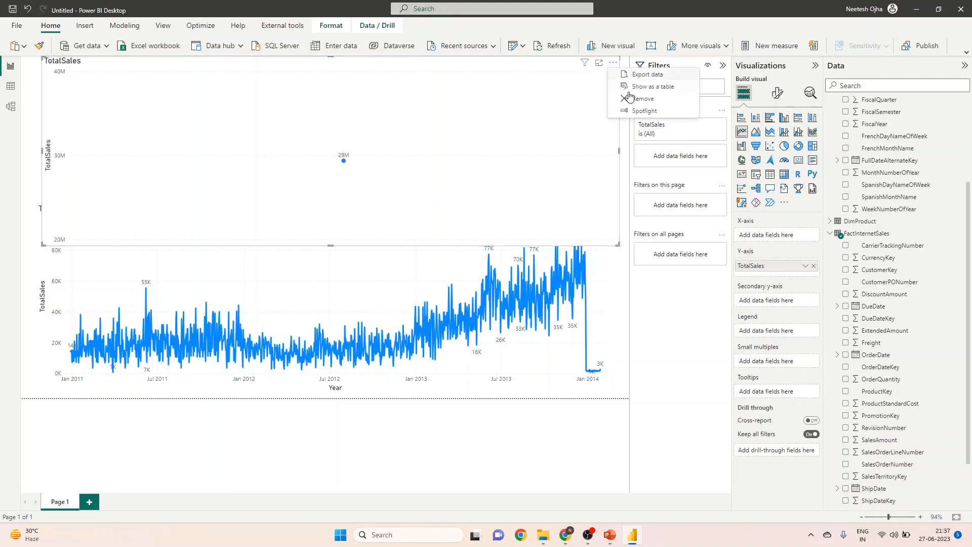
{"action": "left_click", "coordinate": [643, 101]}
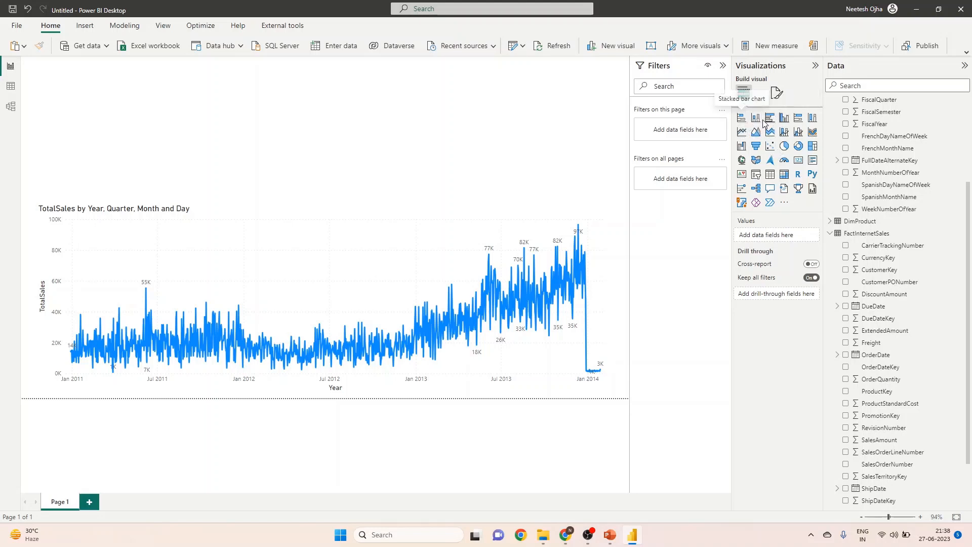
Add a clustered column chart with ProductStandardCost on the Y-axis and DimDate's EnglishMonthName on the X-axis.
{"action": "left_click", "coordinate": [779, 120]}
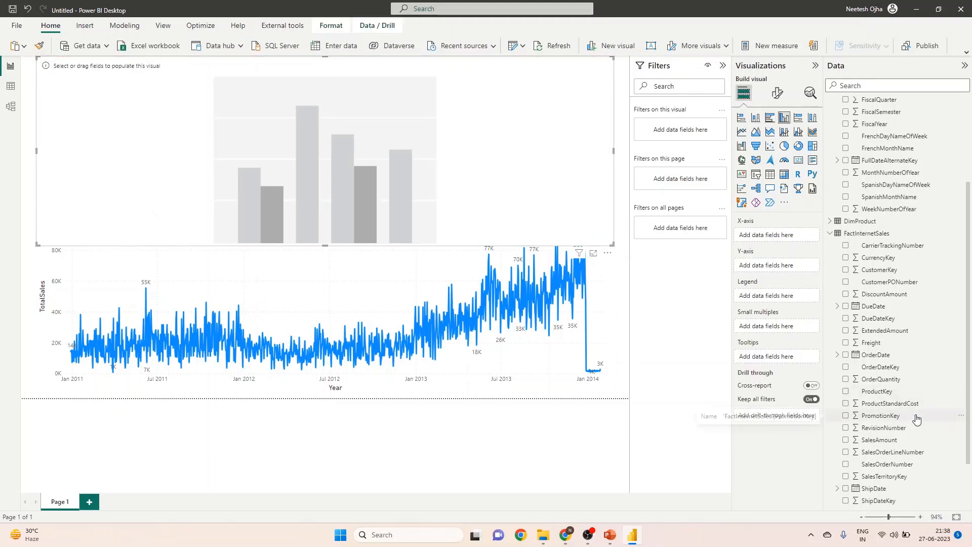
{"action": "scroll", "coordinate": [928, 423], "scroll_direction": "down", "scroll_amount": 2}
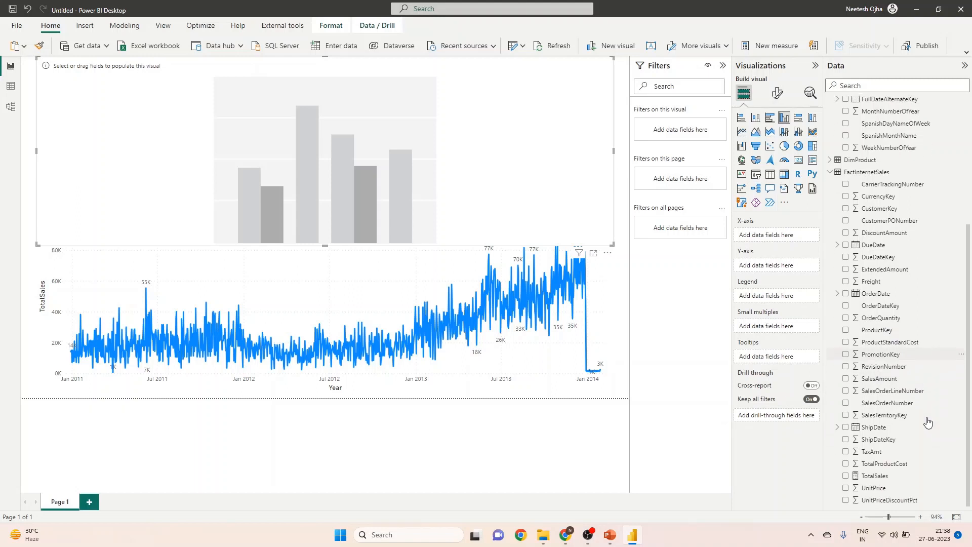
{"action": "left_click", "coordinate": [845, 343]}
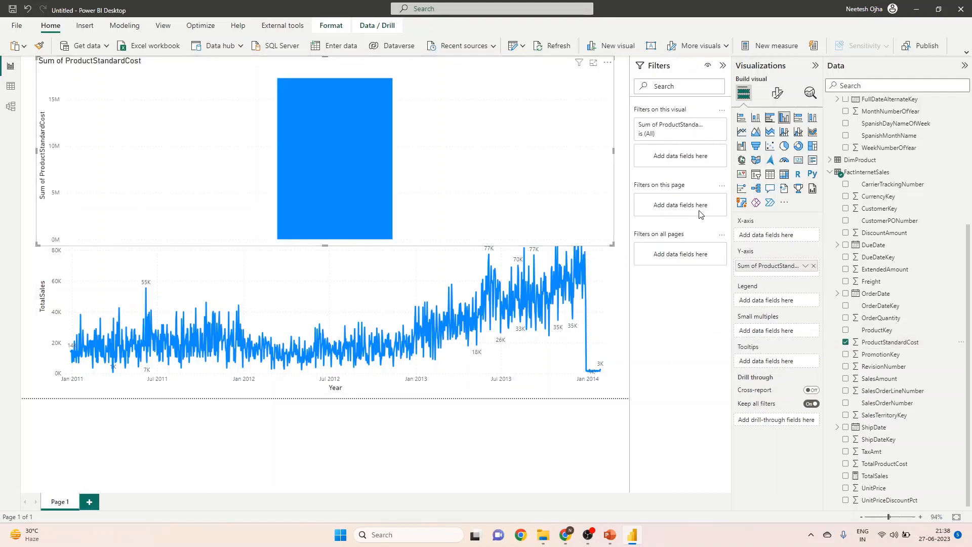
{"action": "scroll", "coordinate": [881, 256], "scroll_direction": "up", "scroll_amount": 5}
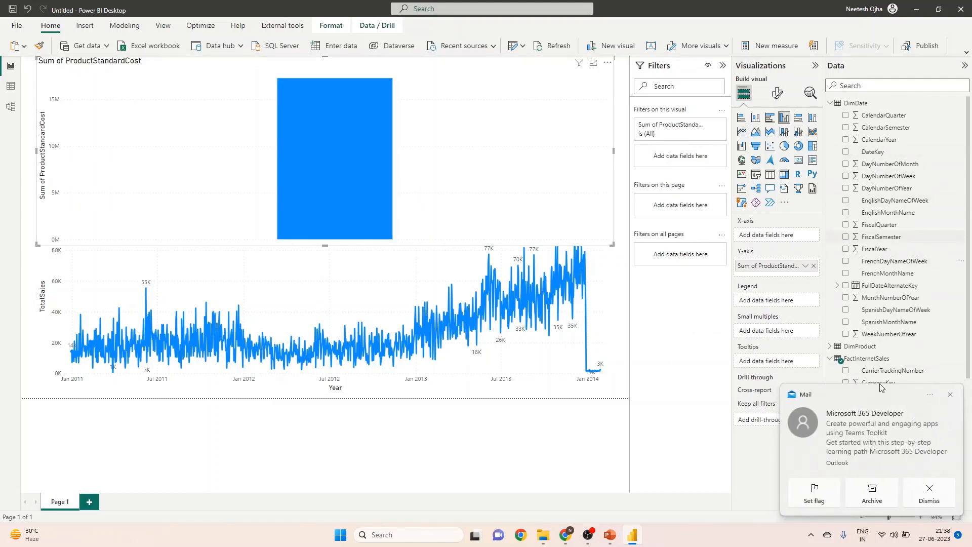
{"action": "left_click", "coordinate": [950, 395]}
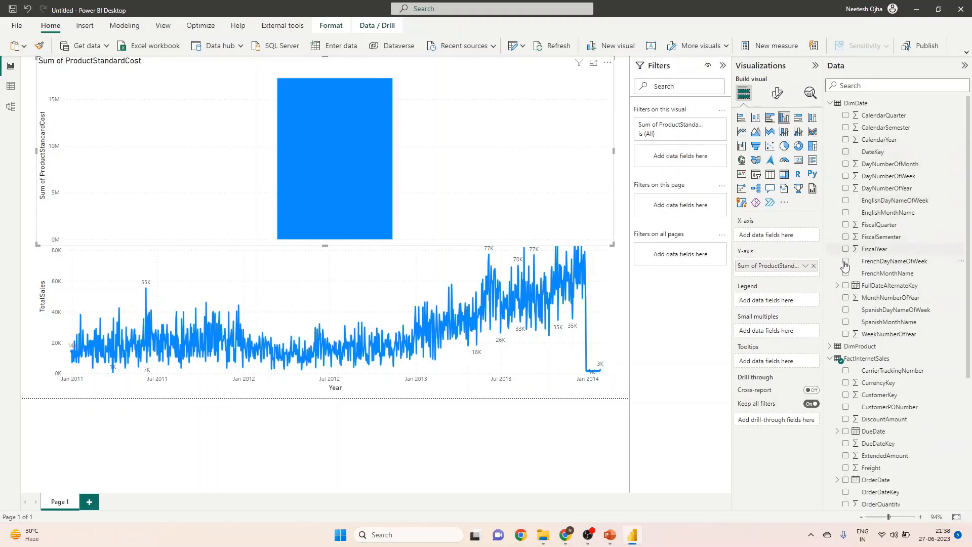
{"action": "left_click", "coordinate": [844, 213]}
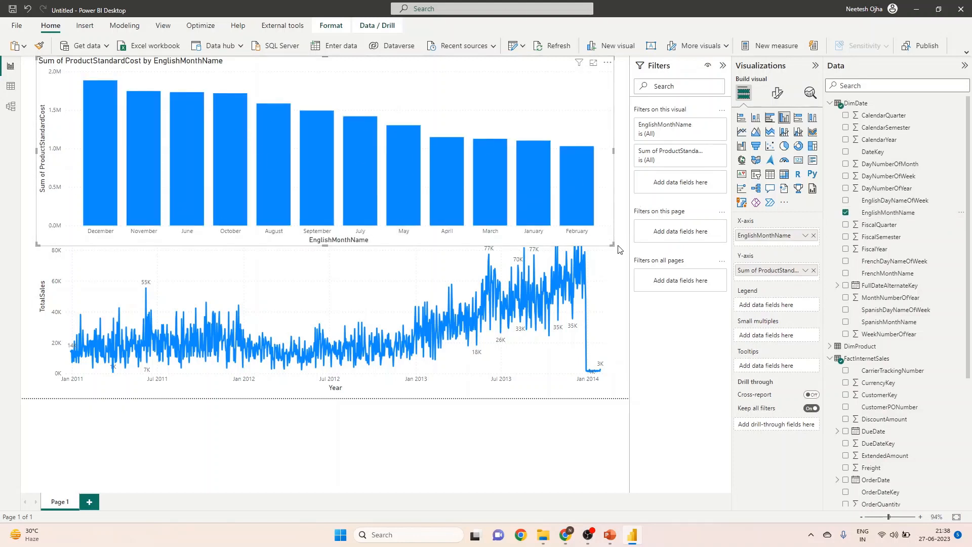
Shrink the column chart to sit above the line chart at just over half page width, and turn on its data labels.
{"action": "left_click_drag", "start_coordinate": [612, 244], "coordinate": [379, 181]}
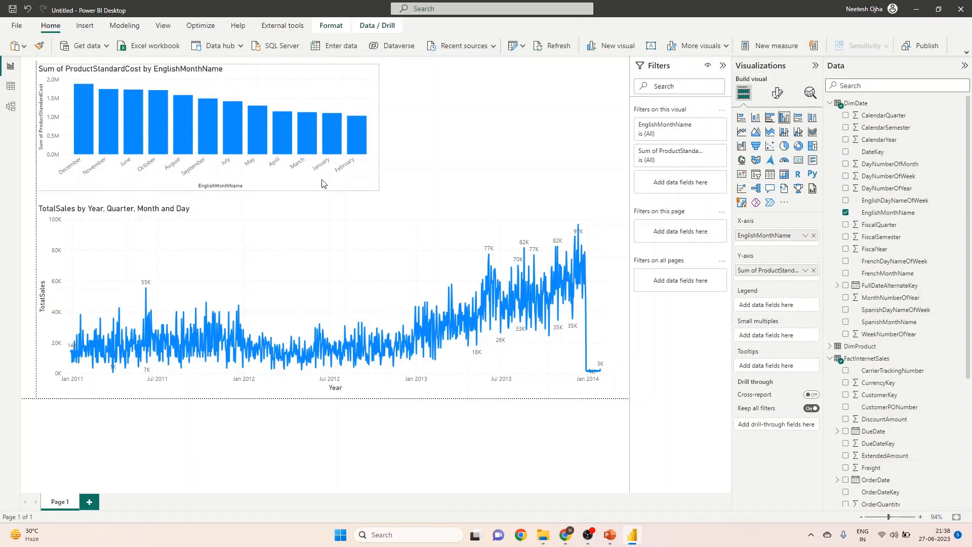
{"action": "left_click", "coordinate": [322, 183]}
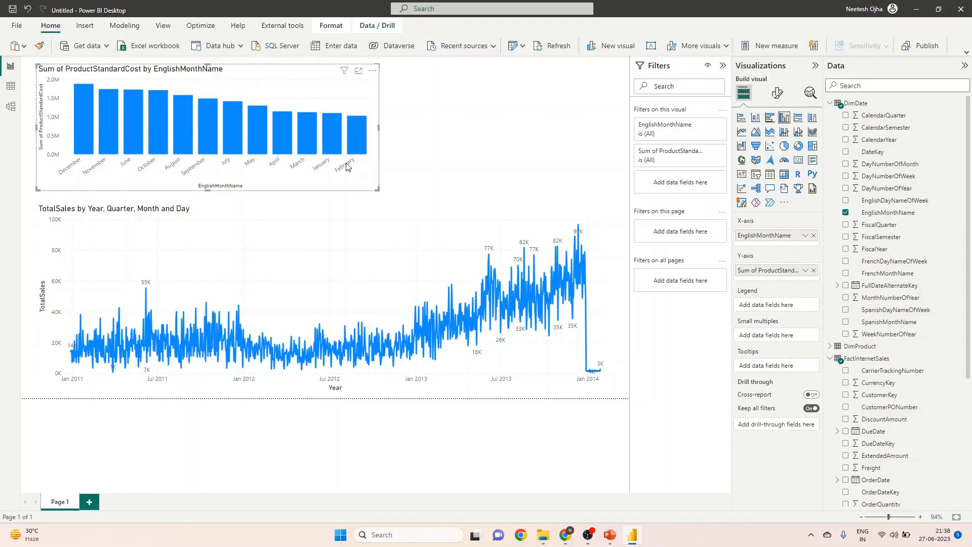
{"action": "left_click", "coordinate": [777, 93]}
{"action": "left_click", "coordinate": [810, 308]}
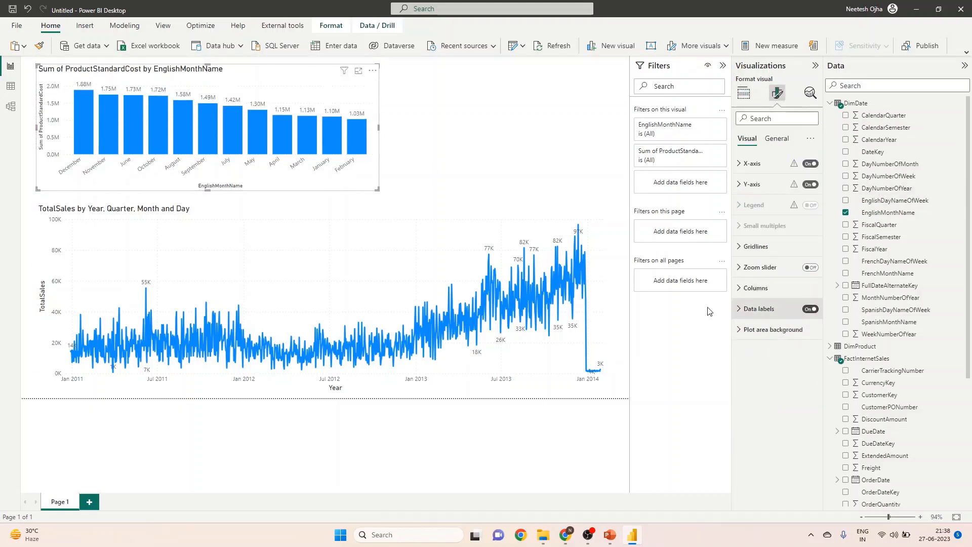
{"action": "left_click", "coordinate": [461, 139]}
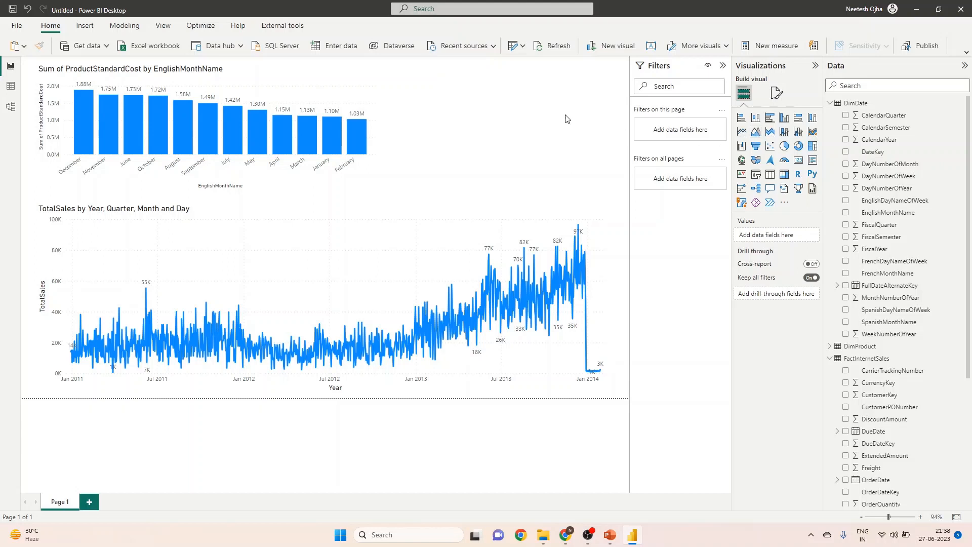
Add a clustered bar chart of TotalSales by DimProduct's EnglishProductName beside the column chart, with data labels on.
{"action": "left_click", "coordinate": [770, 118]}
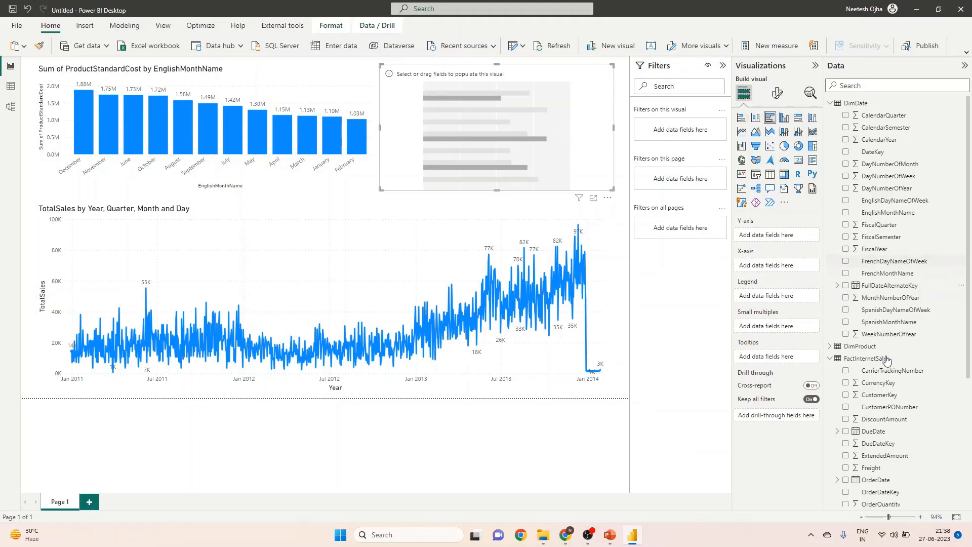
{"action": "scroll", "coordinate": [913, 464], "scroll_direction": "down", "scroll_amount": 3}
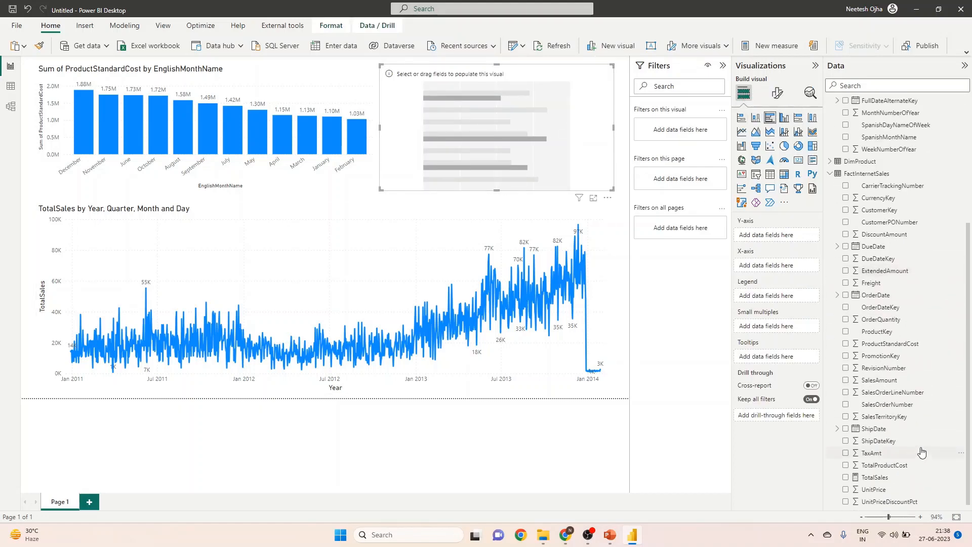
{"action": "scroll", "coordinate": [928, 438], "scroll_direction": "up", "scroll_amount": 3}
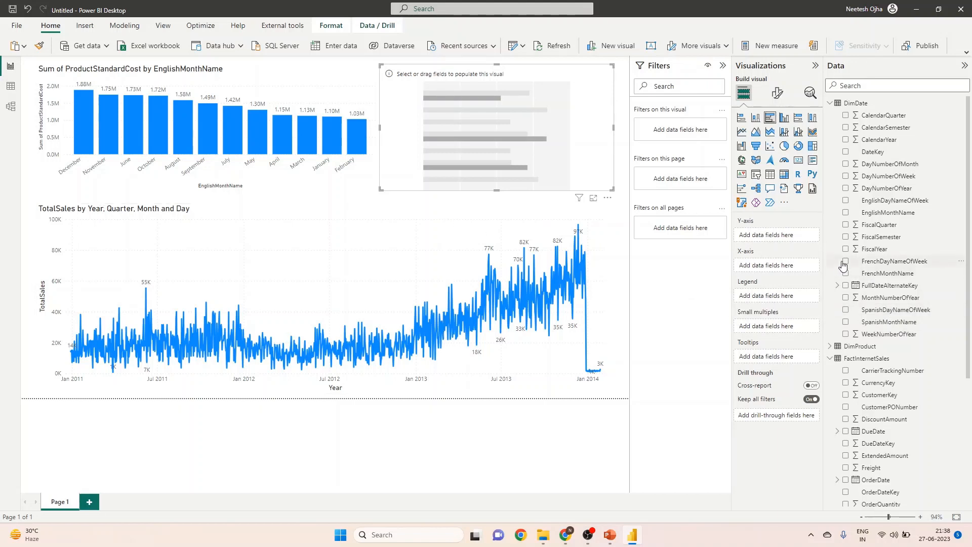
{"action": "scroll", "coordinate": [906, 390], "scroll_direction": "down", "scroll_amount": 3}
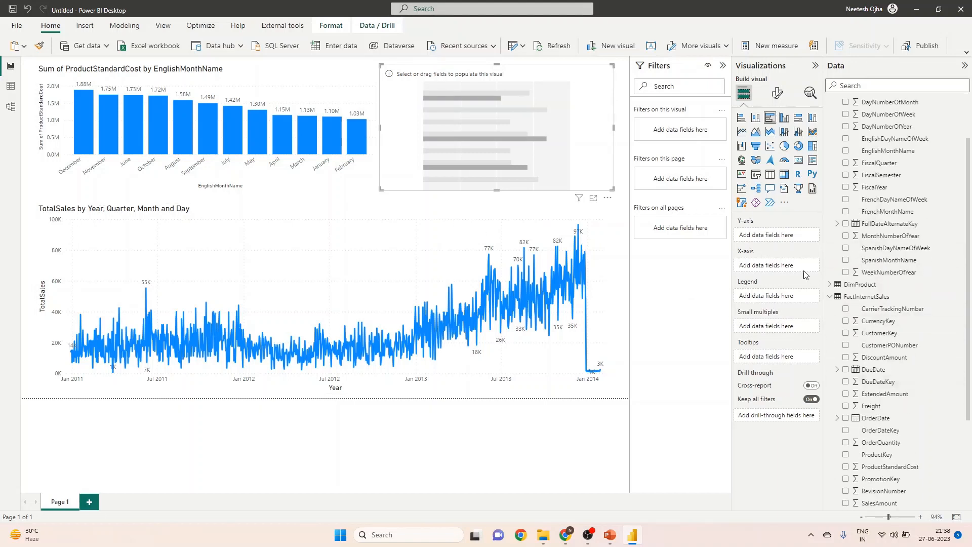
{"action": "left_click", "coordinate": [829, 286]}
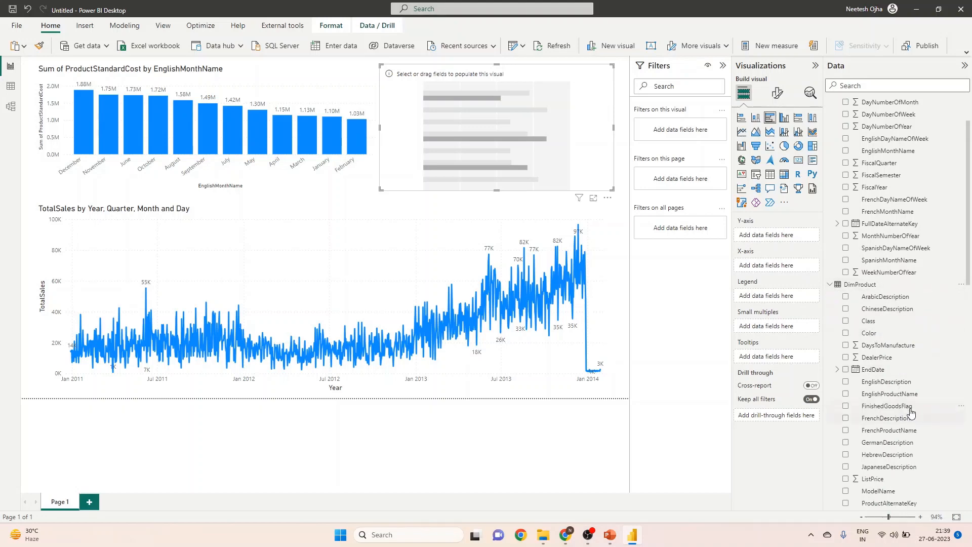
{"action": "scroll", "coordinate": [911, 411], "scroll_direction": "down", "scroll_amount": 3}
{"action": "left_click", "coordinate": [845, 333]}
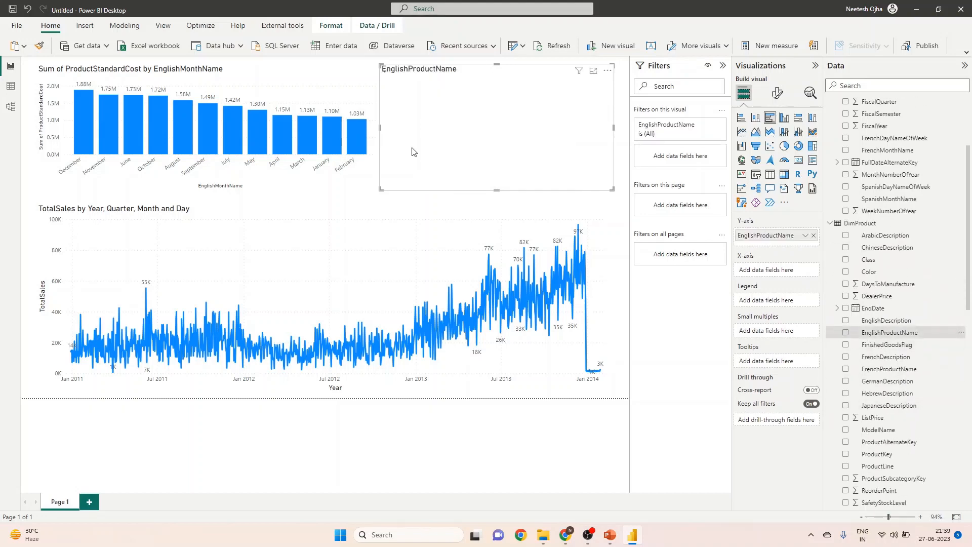
{"action": "scroll", "coordinate": [906, 366], "scroll_direction": "down", "scroll_amount": 20}
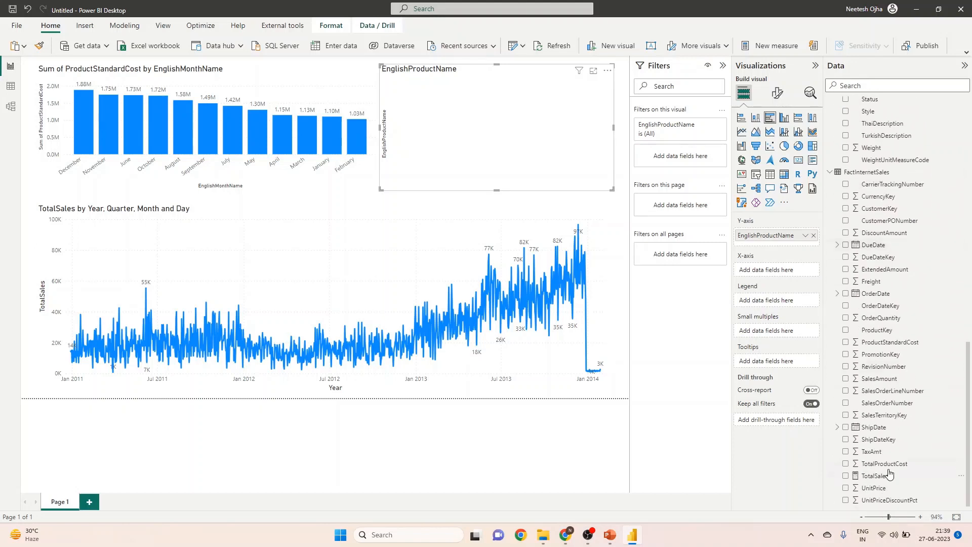
{"action": "left_click", "coordinate": [845, 477]}
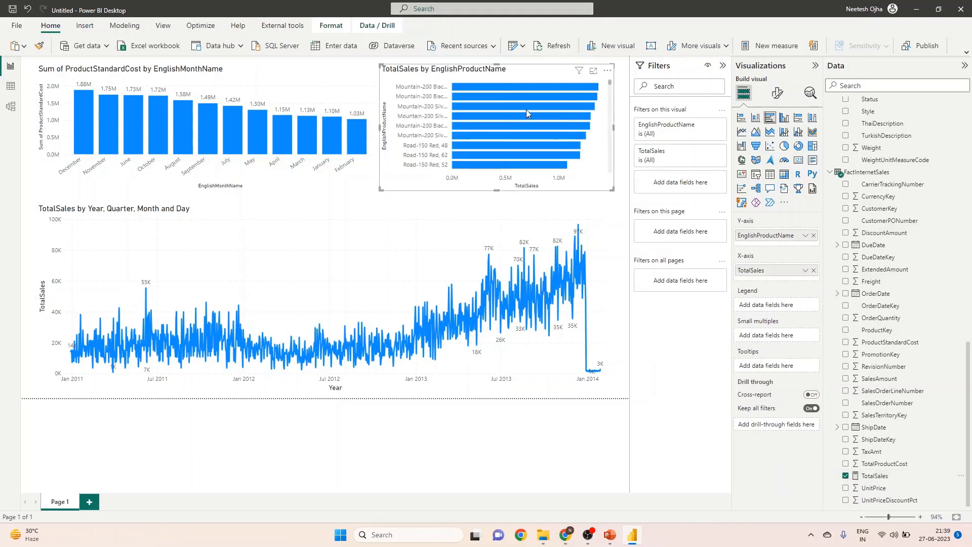
{"action": "scroll", "coordinate": [536, 127], "scroll_direction": "down", "scroll_amount": 5}
{"action": "scroll", "coordinate": [554, 163], "scroll_direction": "up", "scroll_amount": 5}
{"action": "left_click", "coordinate": [777, 93]}
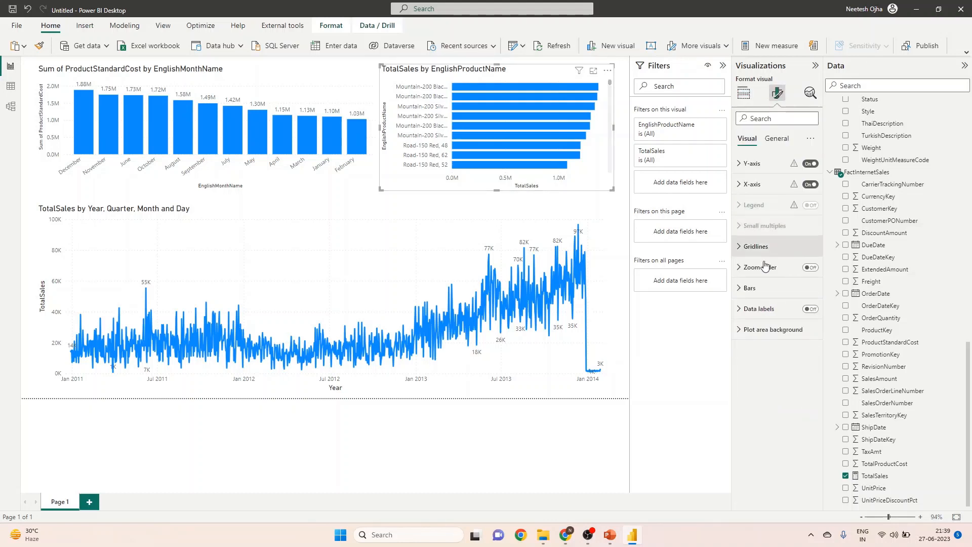
{"action": "left_click", "coordinate": [809, 310]}
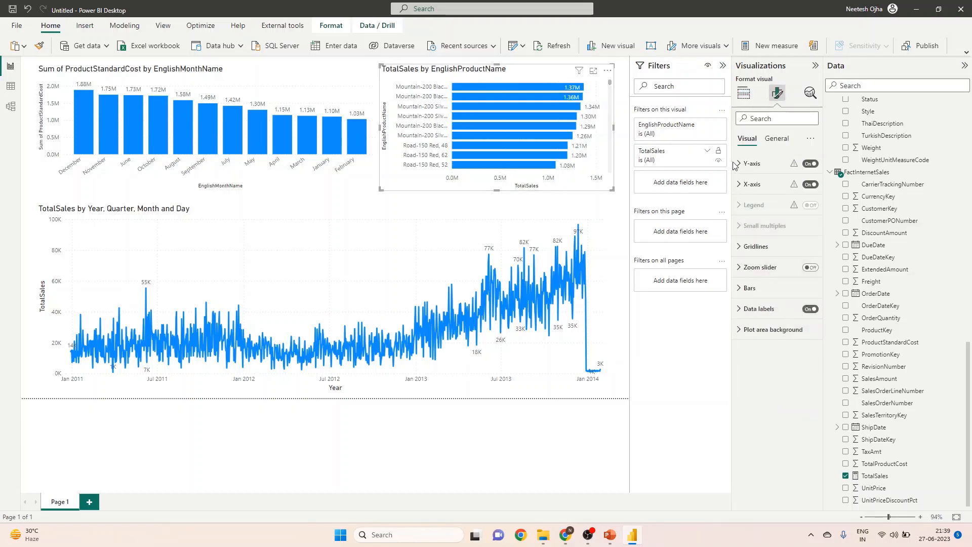
Filter the bar chart's EnglishProductName to the top 10 by TotalSales.
{"action": "left_click", "coordinate": [707, 153]}
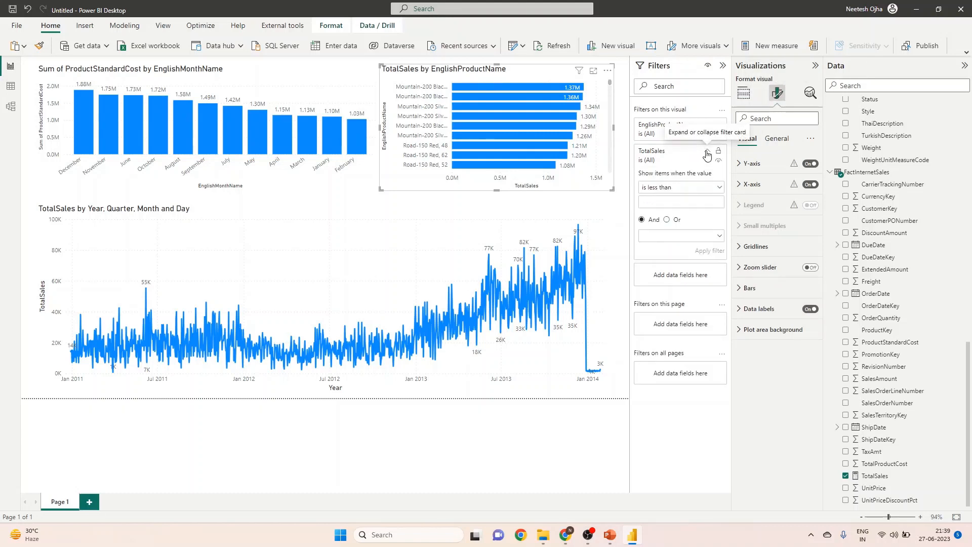
{"action": "left_click", "coordinate": [707, 154]}
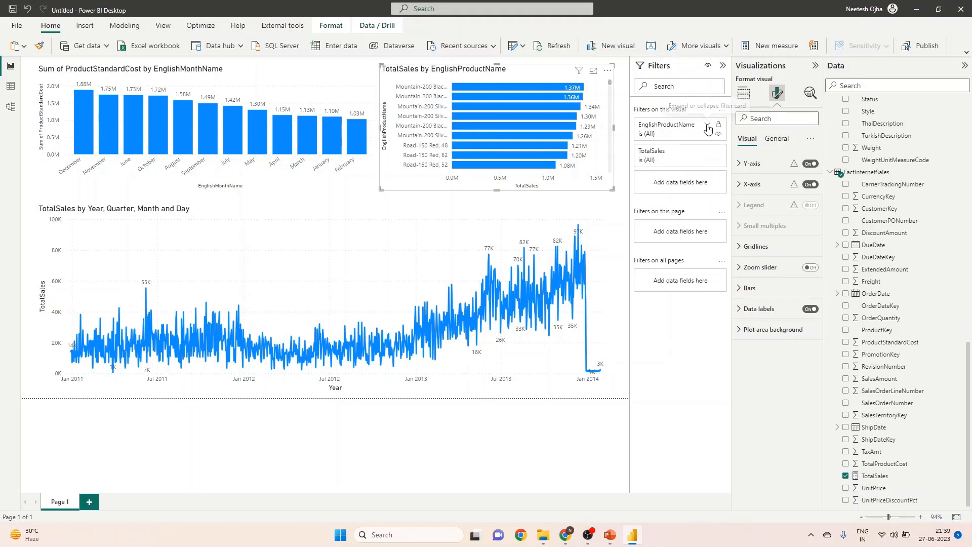
{"action": "left_click", "coordinate": [707, 128]}
{"action": "left_click", "coordinate": [682, 160]}
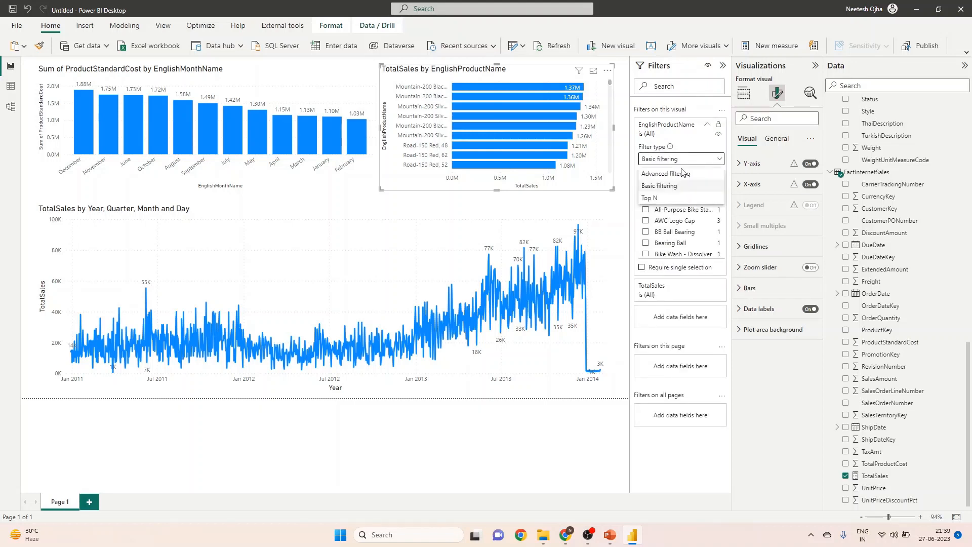
{"action": "left_click", "coordinate": [661, 198]}
{"action": "left_click", "coordinate": [694, 184]}
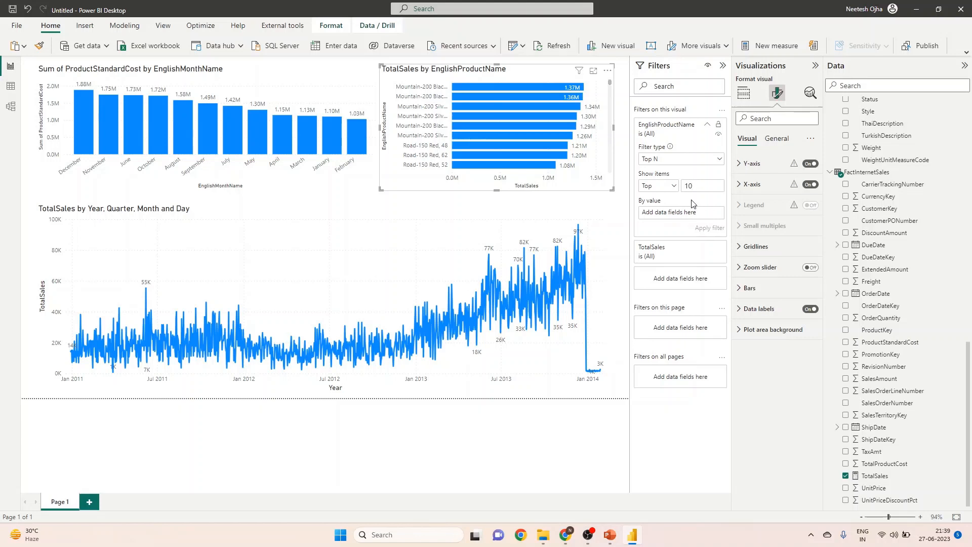
{"action": "left_click_drag", "start_coordinate": [874, 476], "coordinate": [688, 222]}
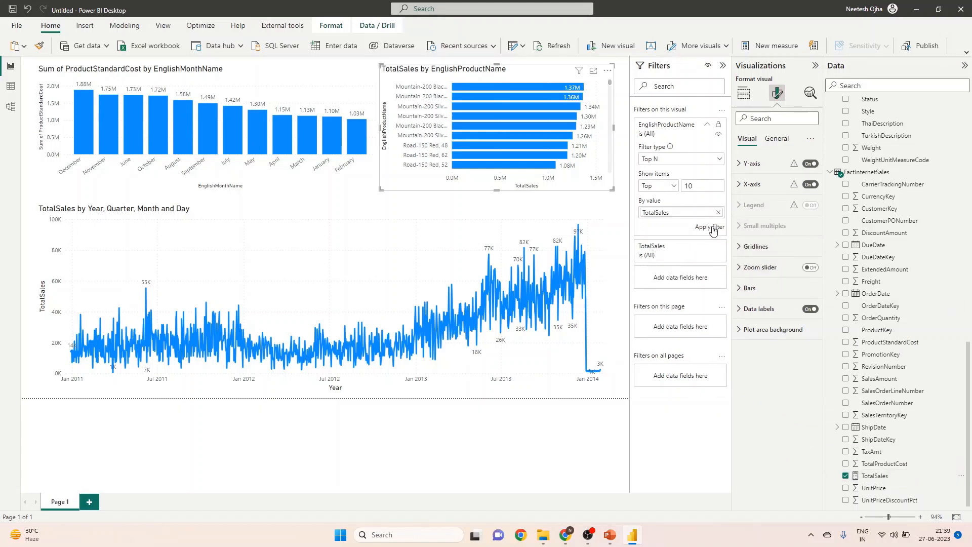
{"action": "left_click", "coordinate": [712, 228]}
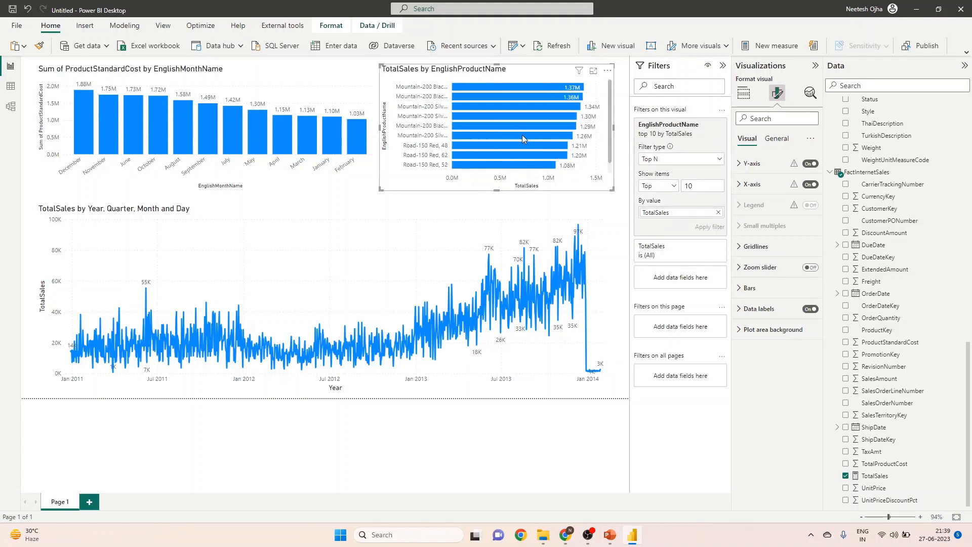
Collapse the Filters, Visualizations and Data panes to enlarge the report canvas.
{"action": "left_click", "coordinate": [722, 65]}
{"action": "left_click", "coordinate": [810, 65]}
{"action": "left_click", "coordinate": [964, 65]}
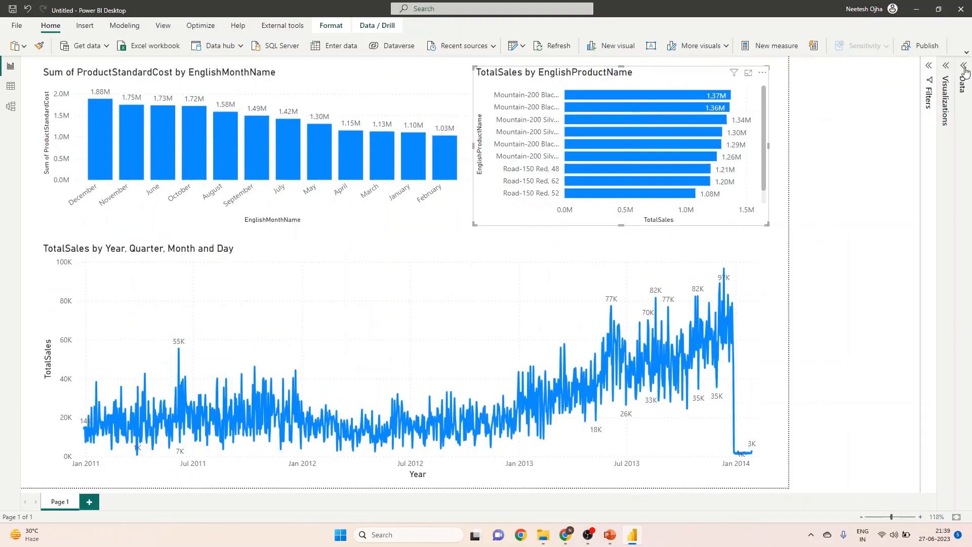
Narrow the column chart and widen the bar chart leftwards so the two share the page width.
{"action": "left_click", "coordinate": [527, 134]}
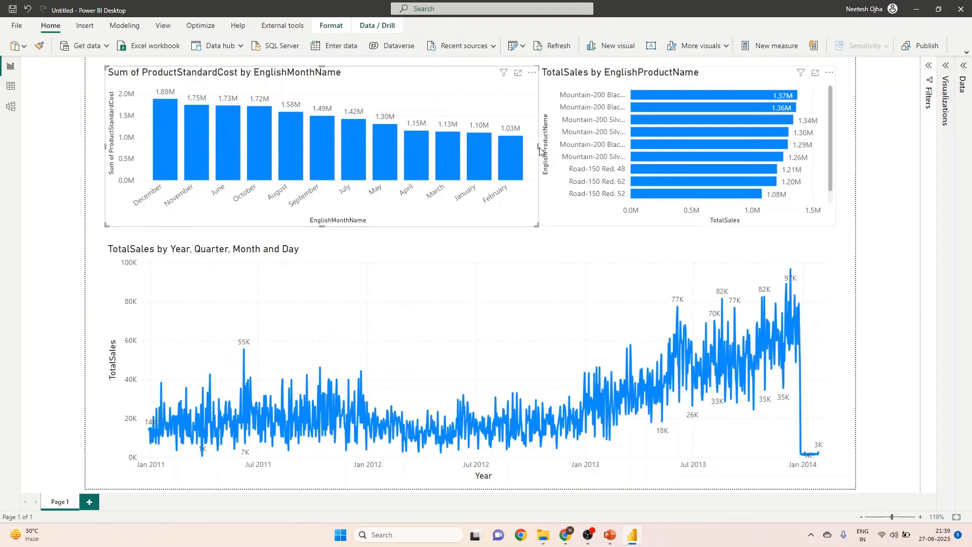
{"action": "left_click_drag", "start_coordinate": [537, 147], "coordinate": [440, 146]}
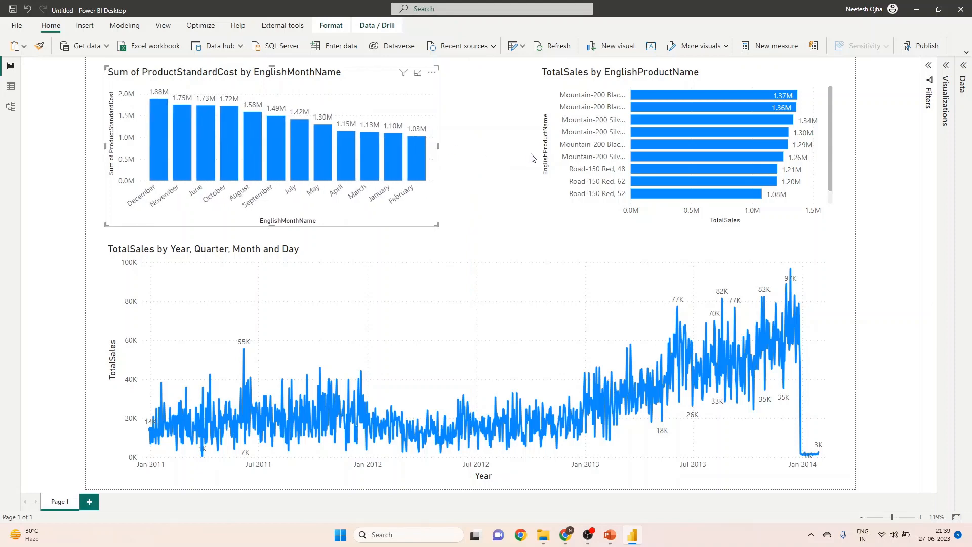
{"action": "left_click", "coordinate": [540, 155]}
{"action": "left_click_drag", "start_coordinate": [540, 147], "coordinate": [454, 147]}
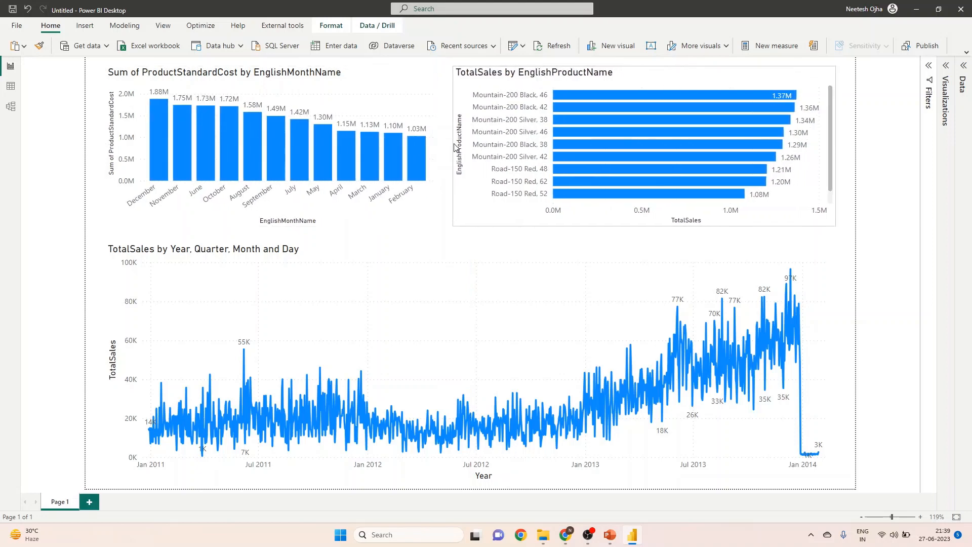
Lower the line chart's upper edge and move the column and bar charts together down to just above it.
{"action": "left_click", "coordinate": [470, 266]}
{"action": "left_click_drag", "start_coordinate": [471, 246], "coordinate": [472, 285]}
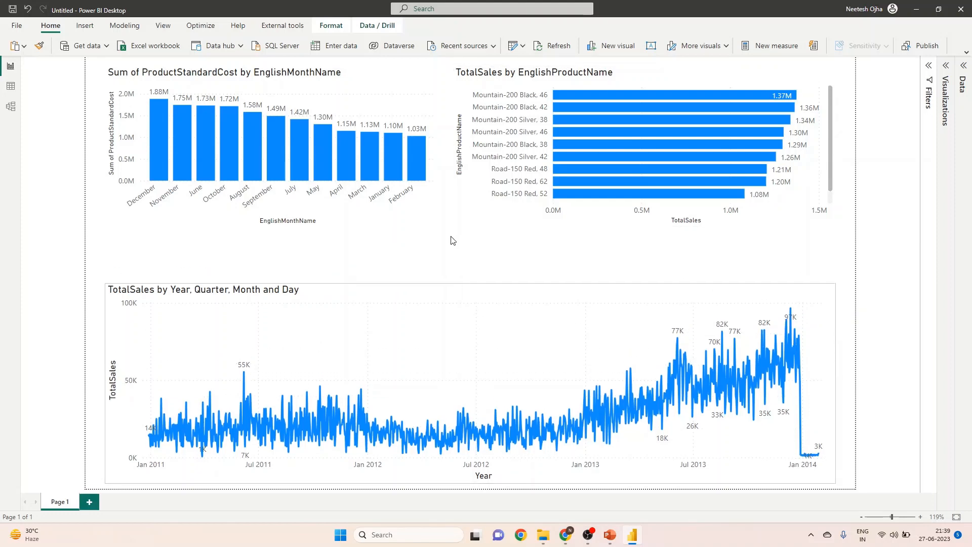
{"action": "left_click", "coordinate": [434, 218]}
{"action": "left_click", "coordinate": [472, 213], "text": "ctrl"}
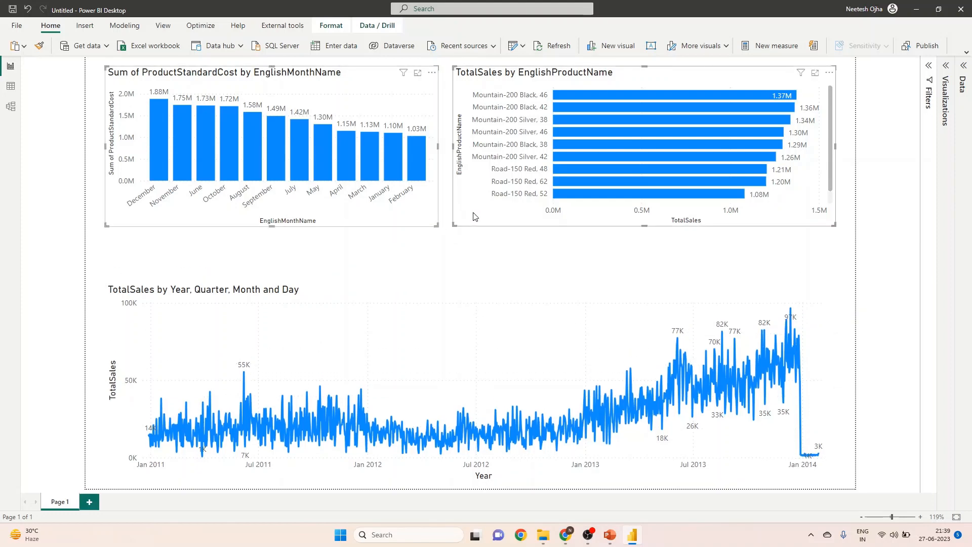
{"action": "left_click_drag", "start_coordinate": [427, 227], "coordinate": [429, 276]}
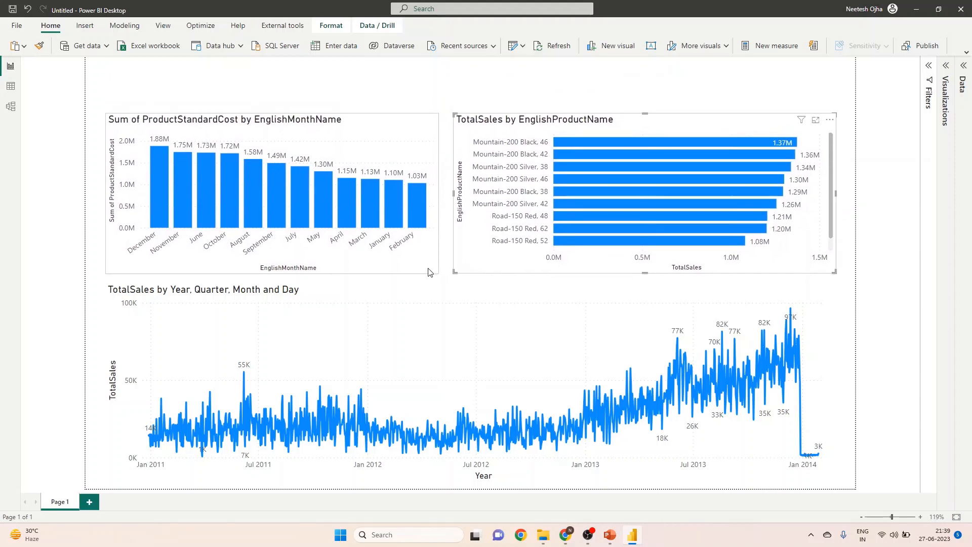
{"action": "left_click", "coordinate": [842, 238]}
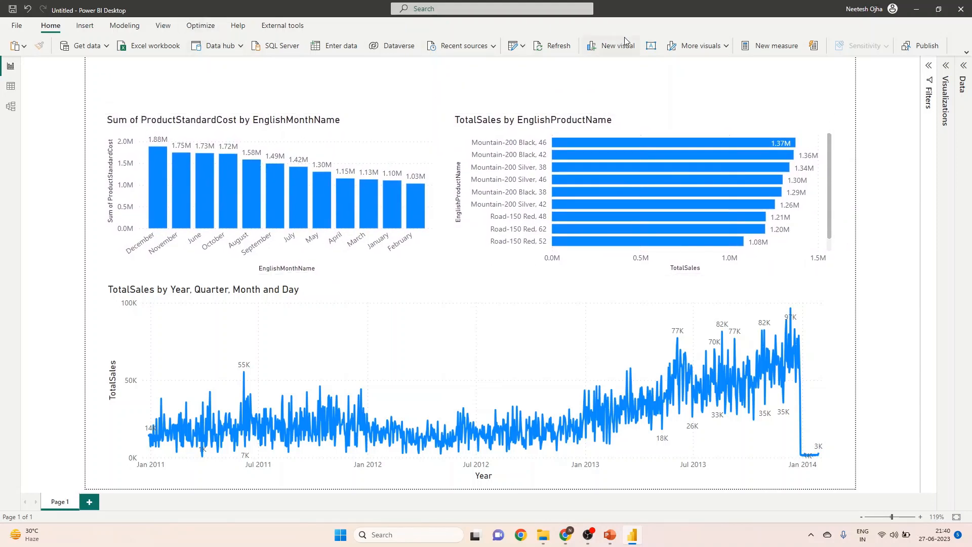
Insert a short text box above the column chart and enter "Quick Summary Report" in it.
{"action": "left_click", "coordinate": [84, 26]}
{"action": "left_click", "coordinate": [765, 45]}
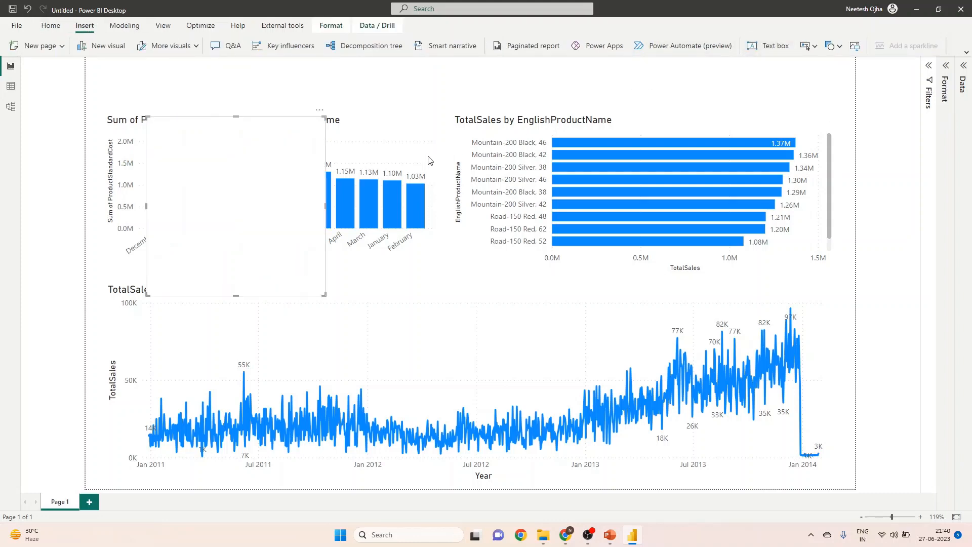
{"action": "left_click_drag", "start_coordinate": [236, 294], "coordinate": [206, 95]}
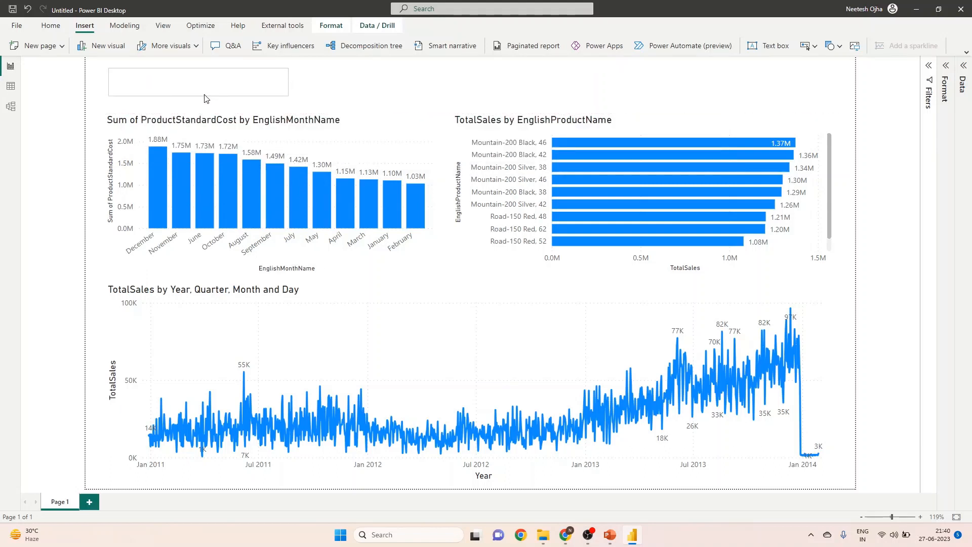
{"action": "left_click", "coordinate": [206, 95]}
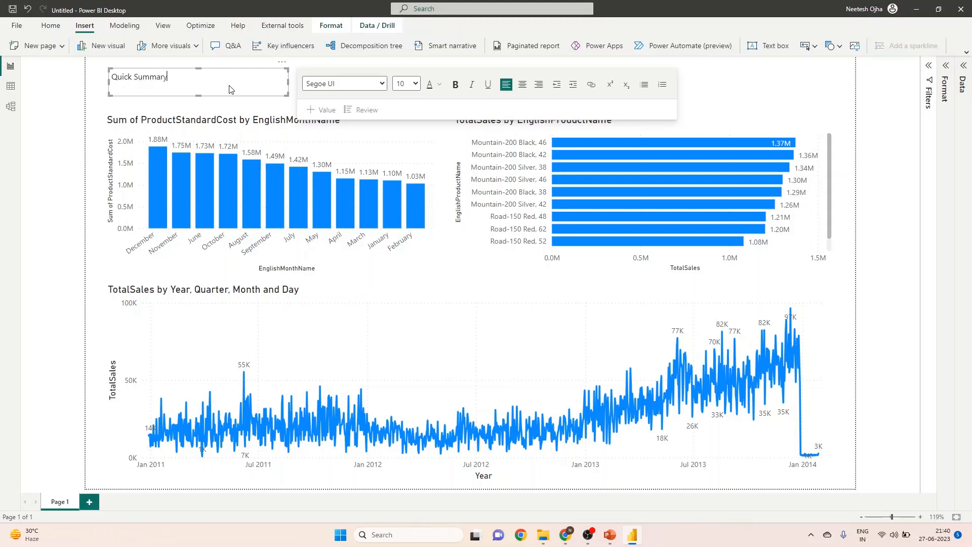
{"action": "type", "text": "Quick Summary Report"}
Format the "Quick Summary Report" text as bold Calibri, size 32.
{"action": "left_click_drag", "start_coordinate": [194, 77], "coordinate": [97, 82]}
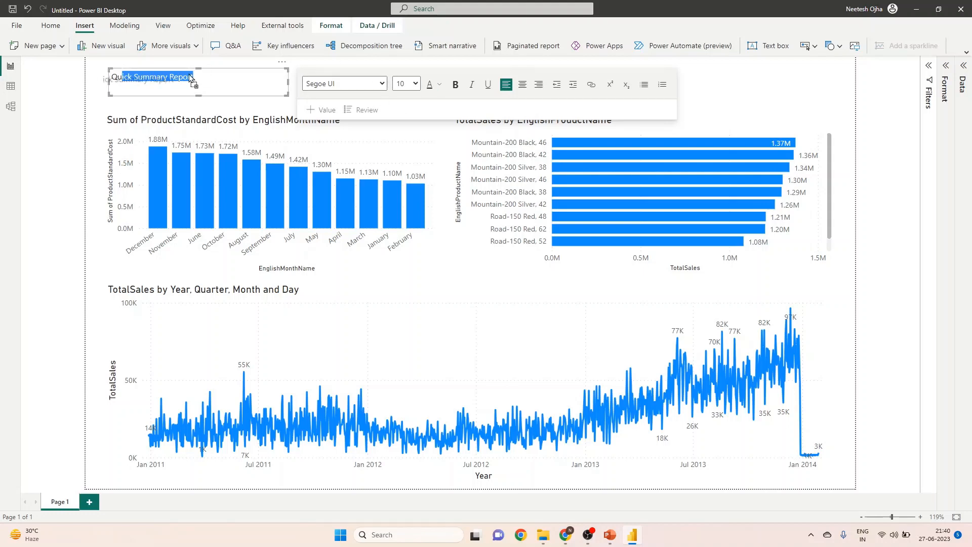
{"action": "left_click_drag", "start_coordinate": [189, 77], "coordinate": [107, 75]}
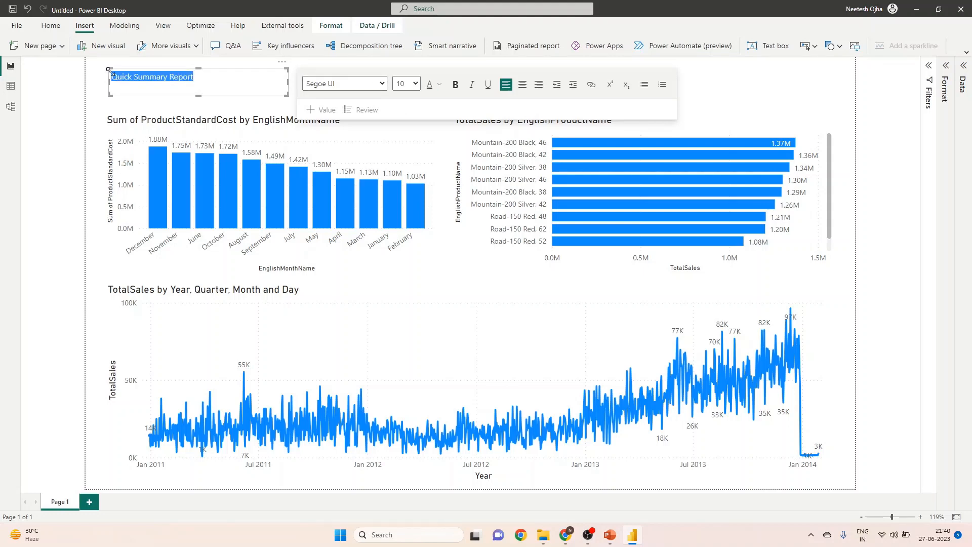
{"action": "left_click", "coordinate": [409, 84]}
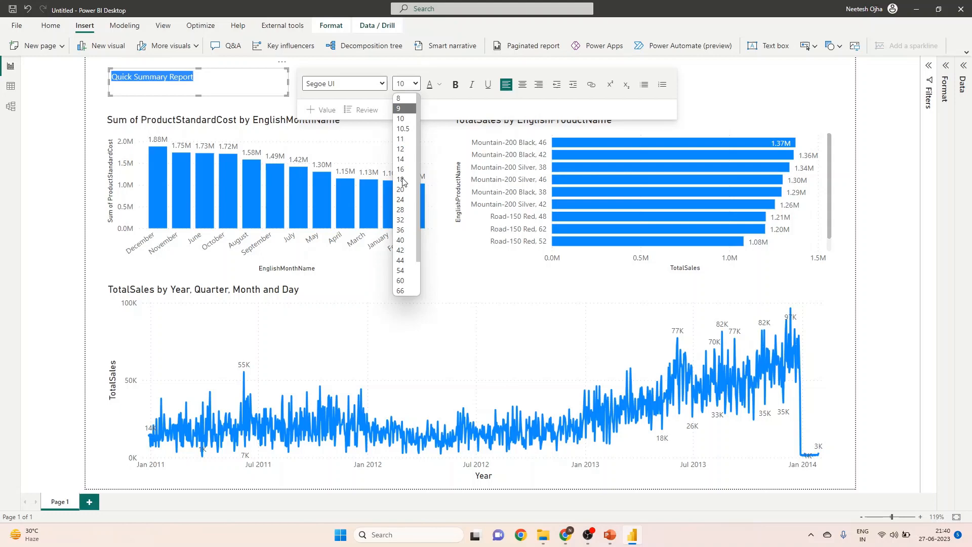
{"action": "left_click", "coordinate": [402, 221]}
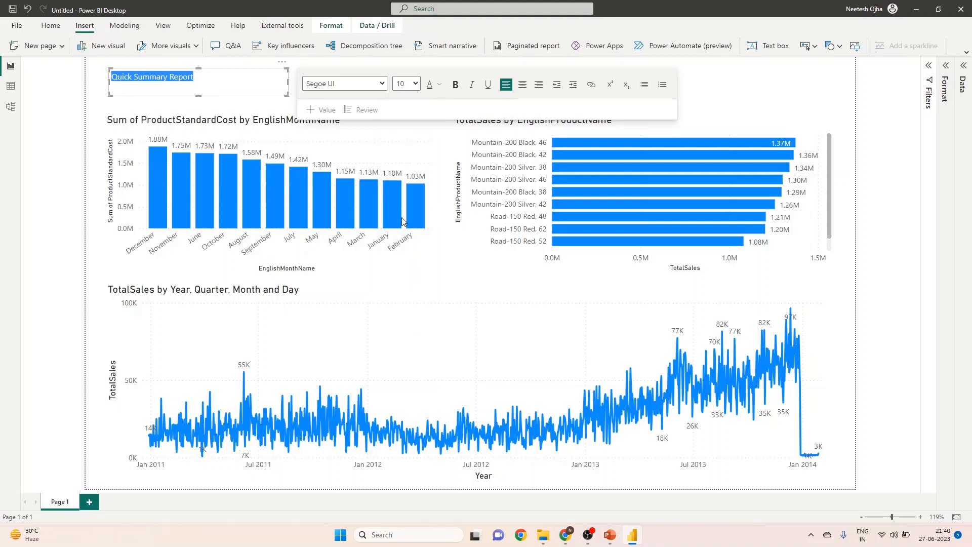
{"action": "left_click", "coordinate": [381, 84]}
{"action": "left_click", "coordinate": [327, 128]}
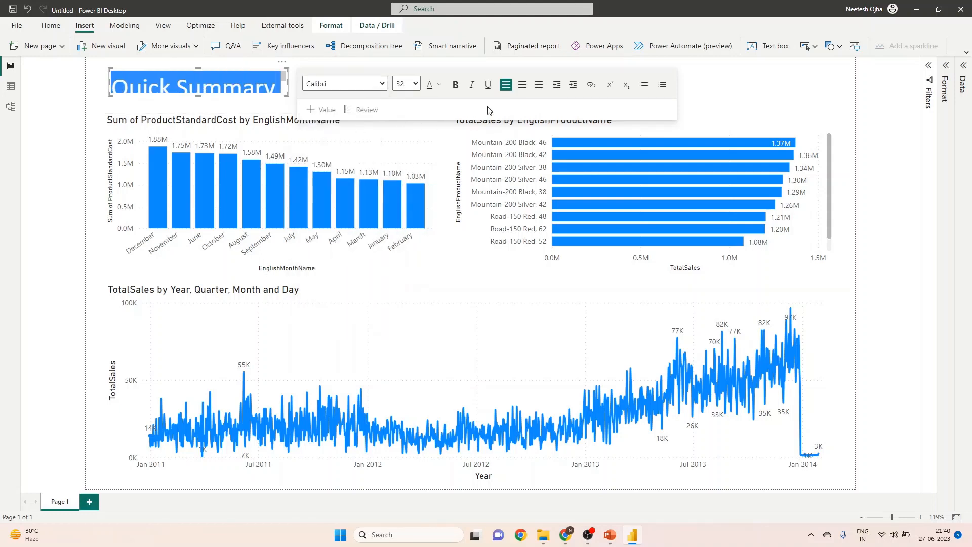
{"action": "left_click", "coordinate": [454, 85]}
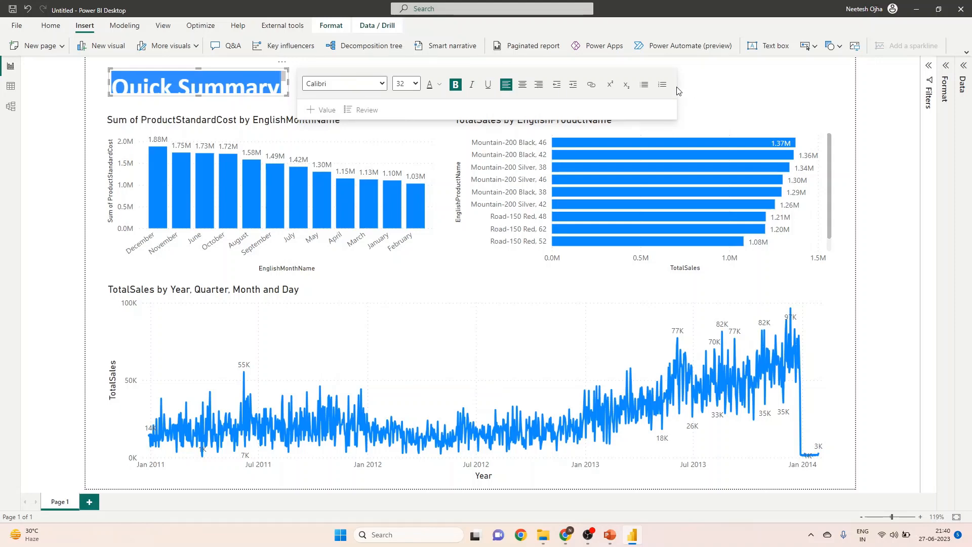
Colour the whole "Quick Summary Report" title text blue.
{"action": "left_click", "coordinate": [172, 105]}
{"action": "left_click", "coordinate": [262, 84]}
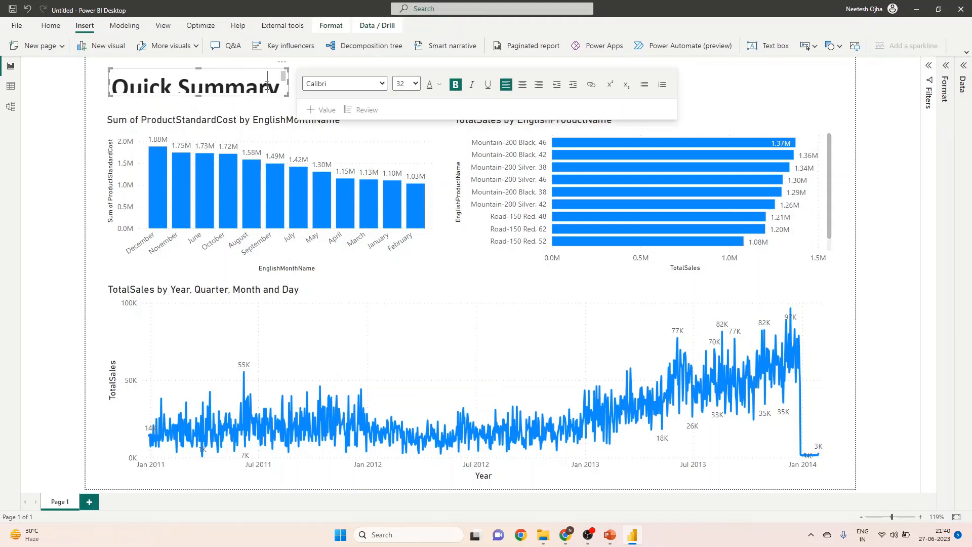
{"action": "key", "text": "ctrl+a"}
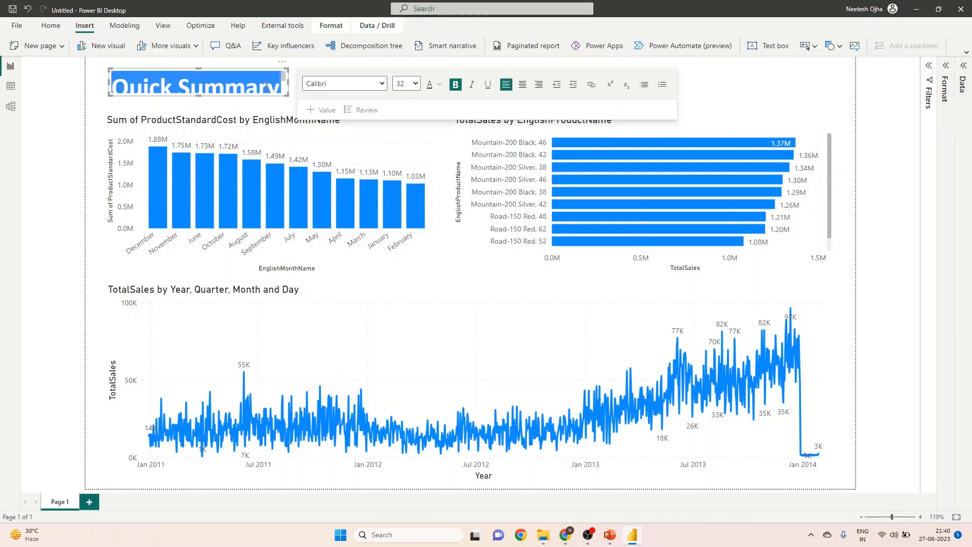
{"action": "left_click", "coordinate": [438, 85]}
{"action": "left_click", "coordinate": [476, 238]}
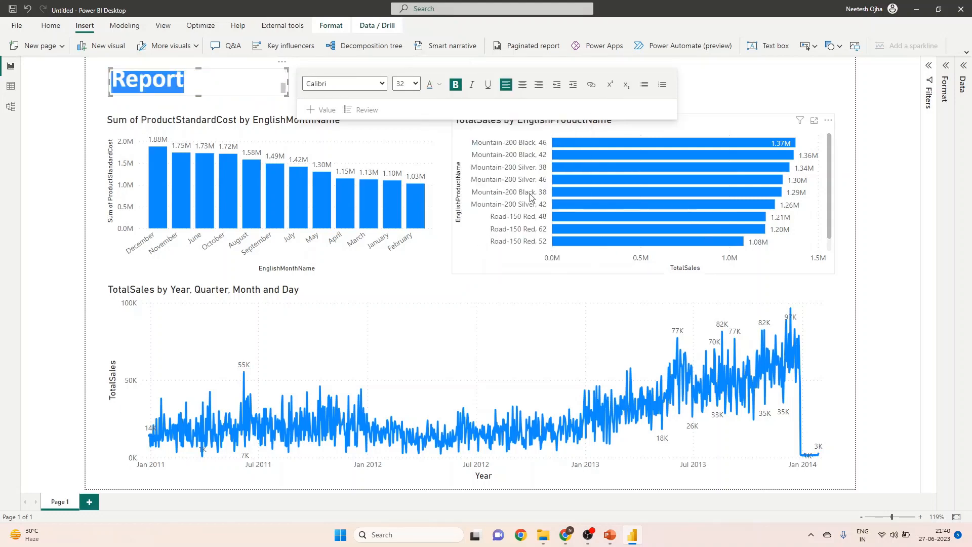
{"action": "left_click", "coordinate": [568, 86]}
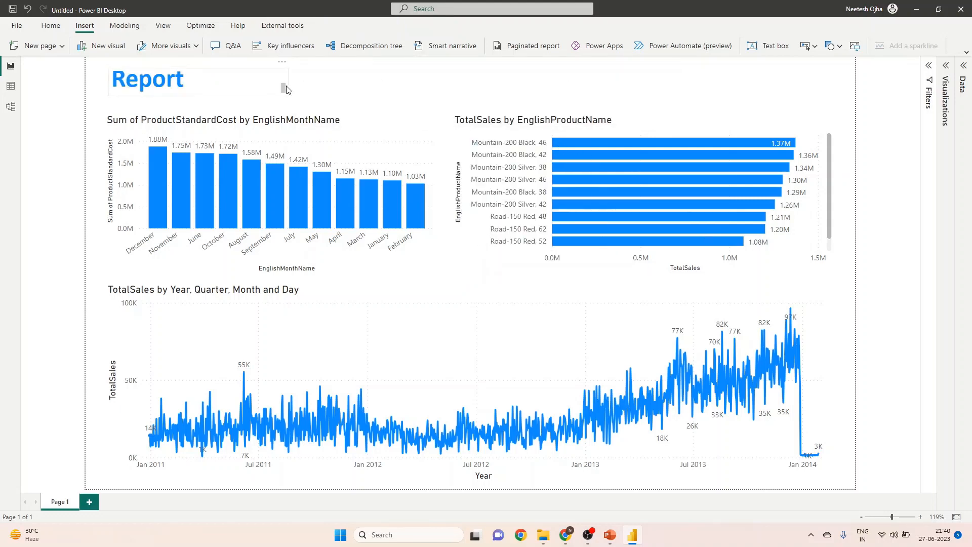
Widen the title text box until its text fits on one line and move it to the top centre of the page.
{"action": "left_click", "coordinate": [287, 86]}
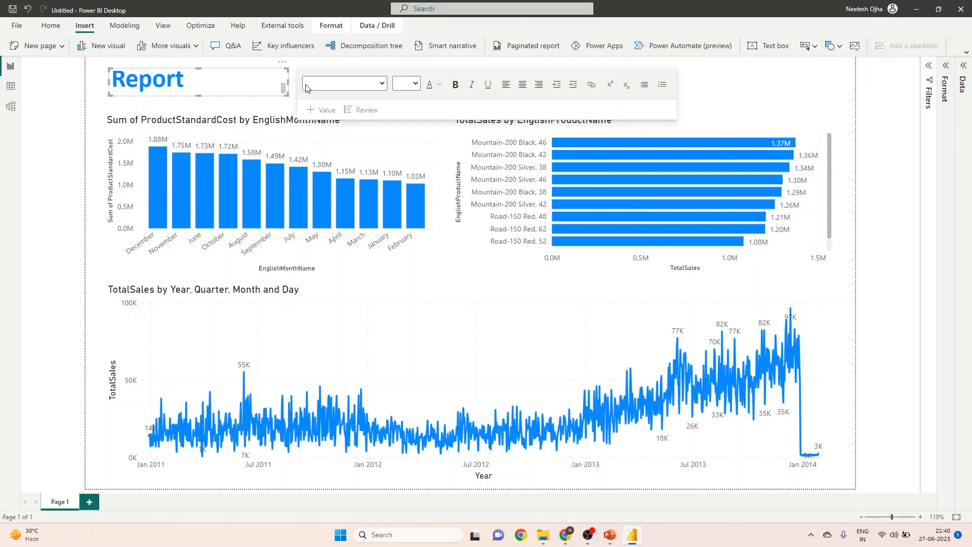
{"action": "left_click_drag", "start_coordinate": [288, 87], "coordinate": [387, 84]}
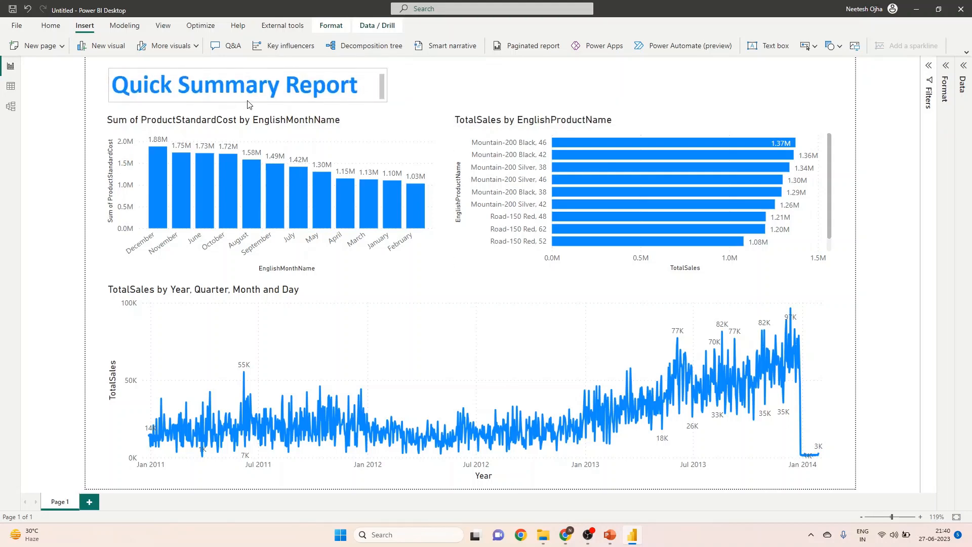
{"action": "left_click_drag", "start_coordinate": [248, 101], "coordinate": [484, 109]}
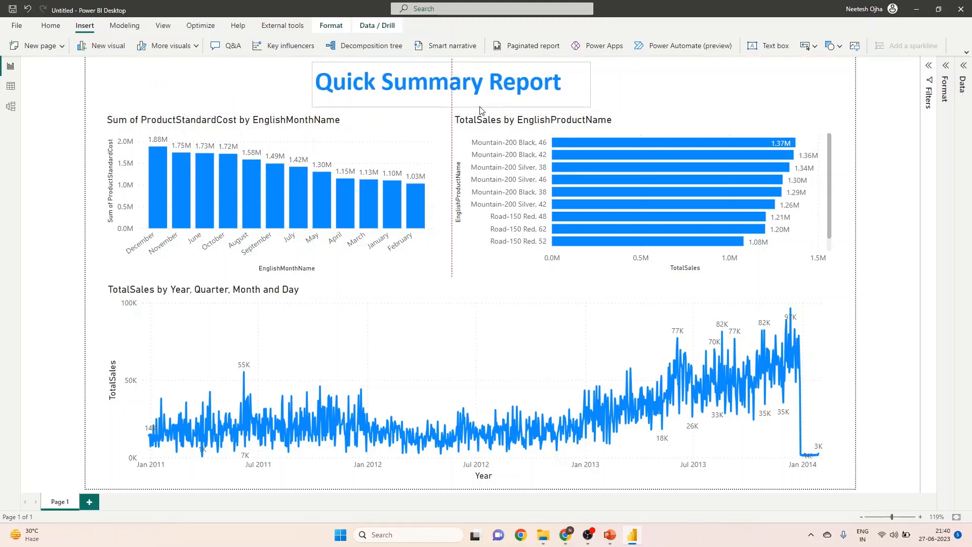
{"action": "left_click", "coordinate": [661, 85]}
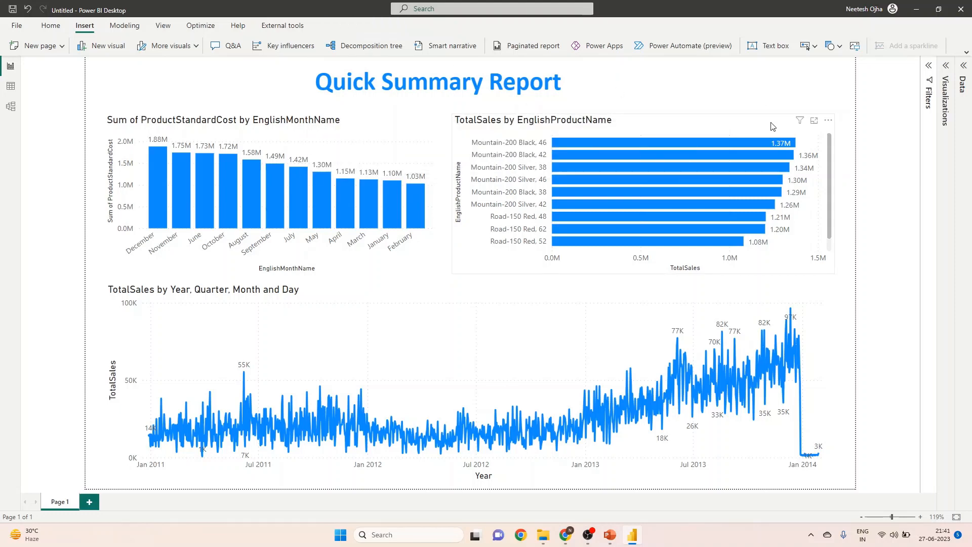
{"action": "left_click", "coordinate": [963, 66]}
{"action": "left_click", "coordinate": [964, 67]}
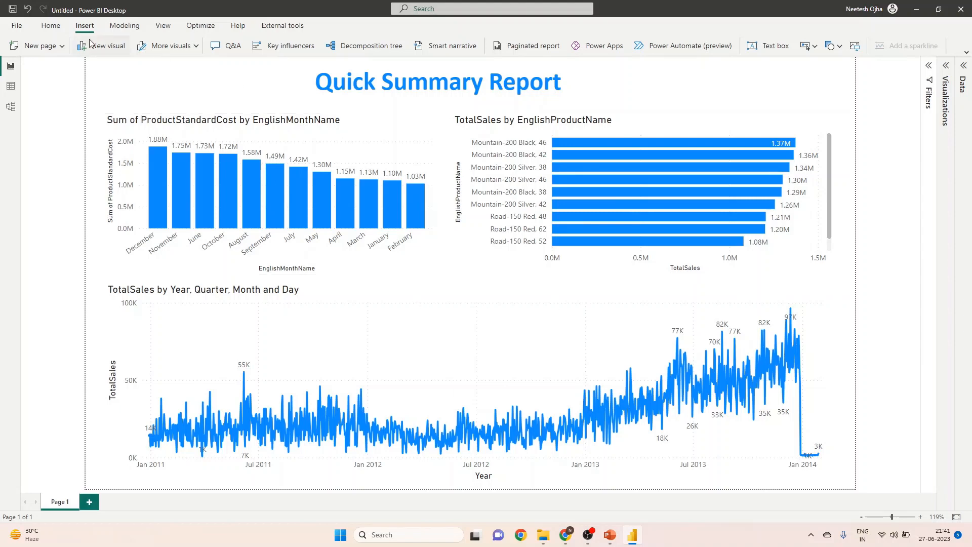
Save the report to the Desktop folder as a Power BI file named "Quick Summary Report".
{"action": "left_click", "coordinate": [17, 25]}
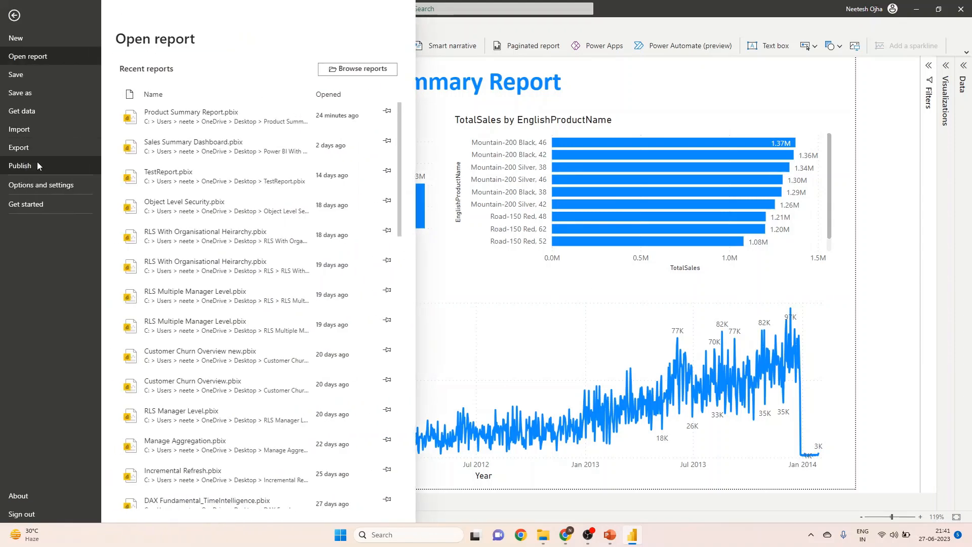
{"action": "left_click", "coordinate": [28, 93]}
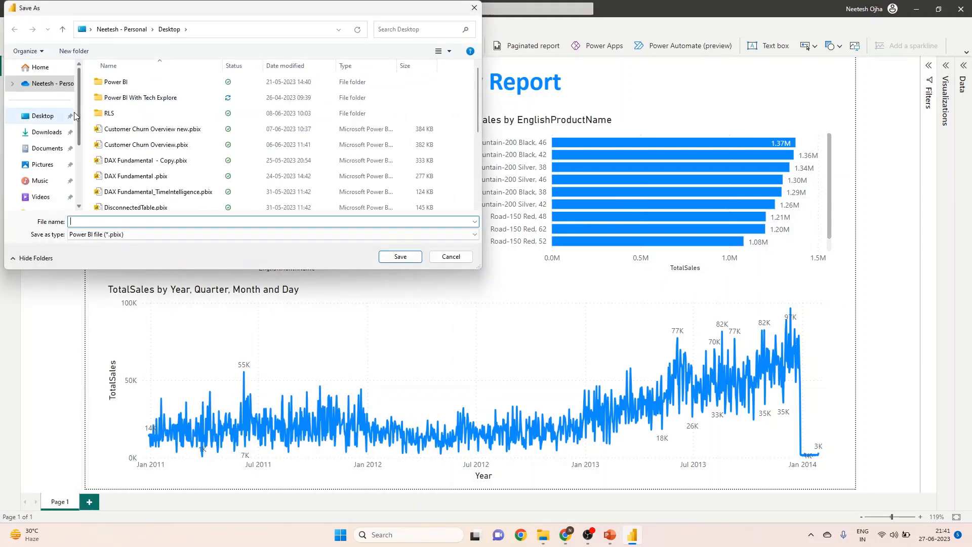
{"action": "left_click", "coordinate": [114, 221]}
{"action": "type", "text": "Quci"}
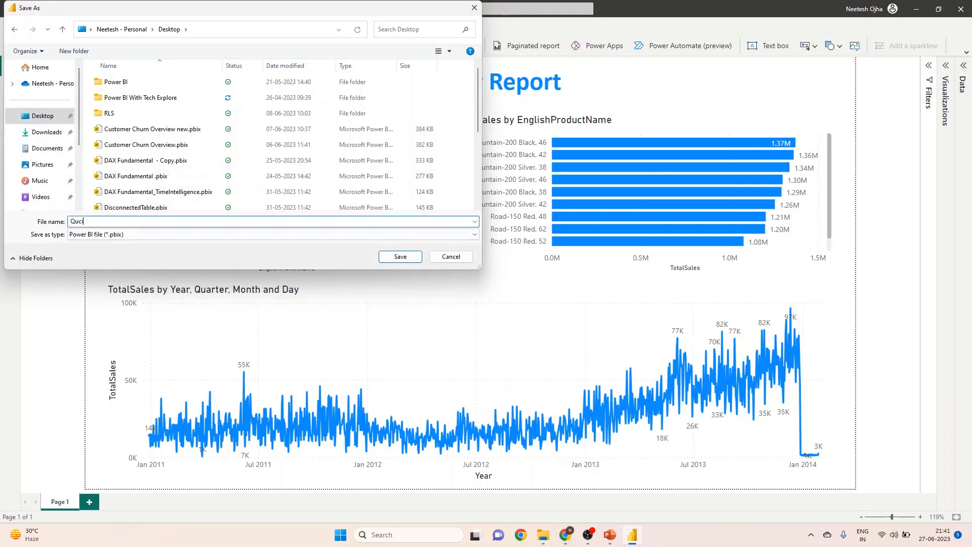
{"action": "key", "text": "BackSpace"}
{"action": "key", "text": "BackSpace"}
{"action": "type", "text": "cik"}
{"action": "key", "text": "BackSpace"}
{"action": "key", "text": "BackSpace"}
{"action": "key", "text": "BackSpace"}
{"action": "type", "text": "ick Summary Report"}
{"action": "left_click", "coordinate": [404, 259]}
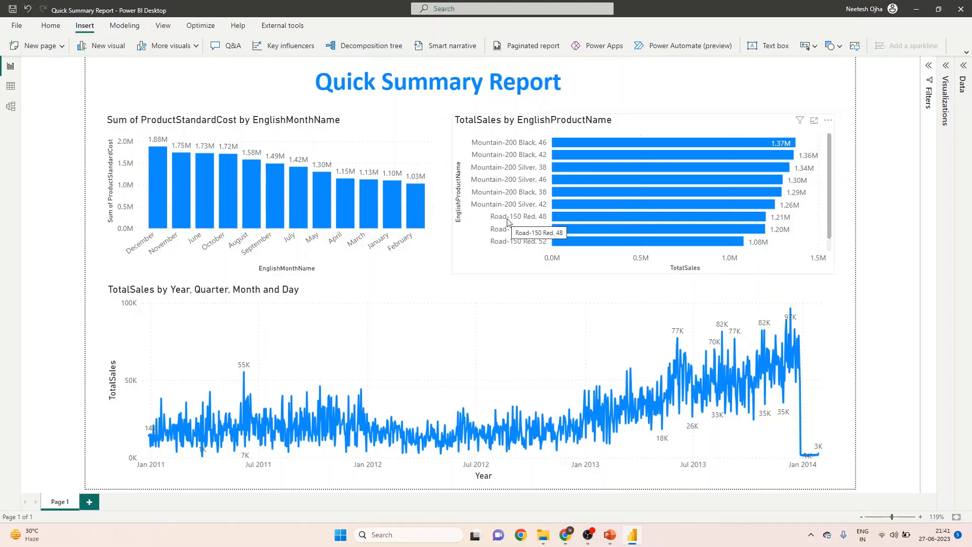
Publish the report to the TechExploreDW workspace and dismiss the publishing dialog.
{"action": "mouse_move", "coordinate": [317, 182]}
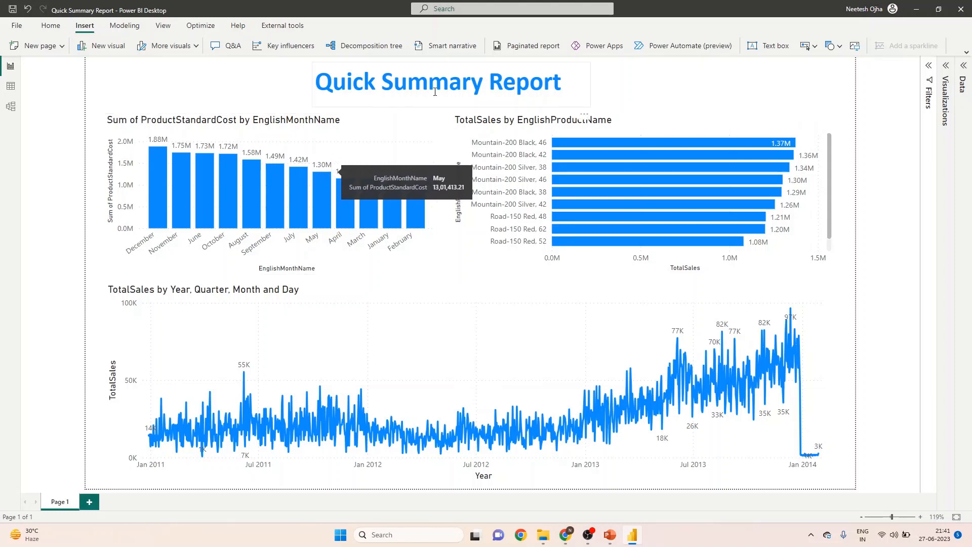
{"action": "left_click", "coordinate": [50, 25]}
{"action": "left_click", "coordinate": [930, 47]}
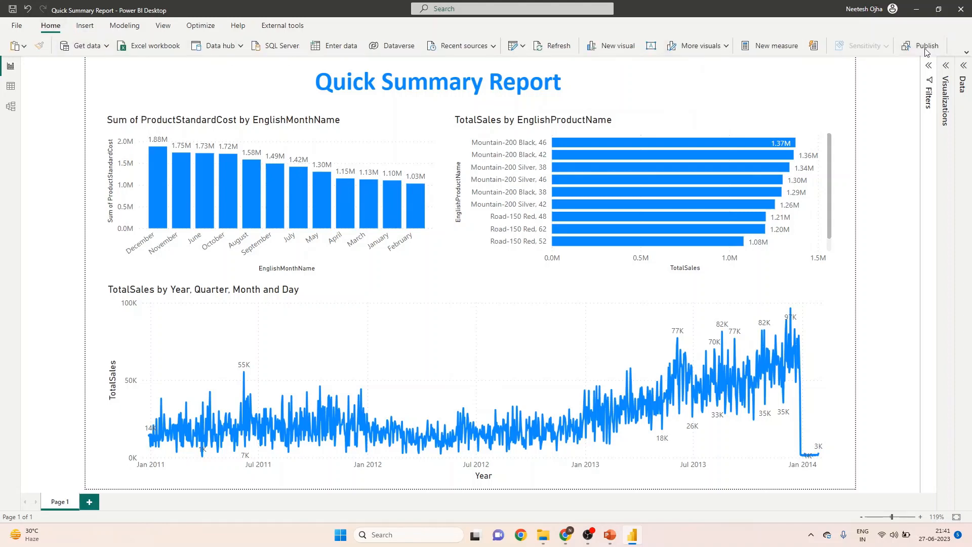
{"action": "left_click", "coordinate": [389, 272]}
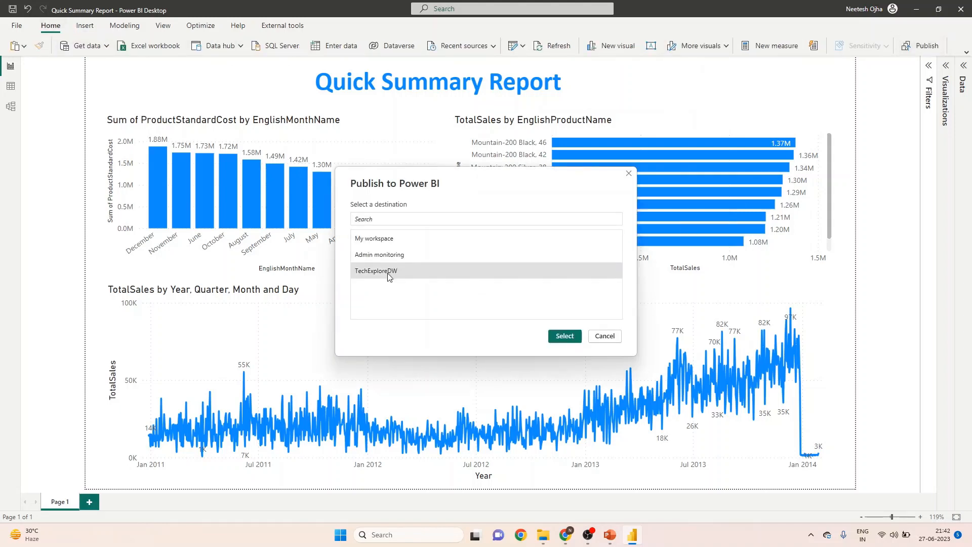
{"action": "left_click", "coordinate": [565, 337]}
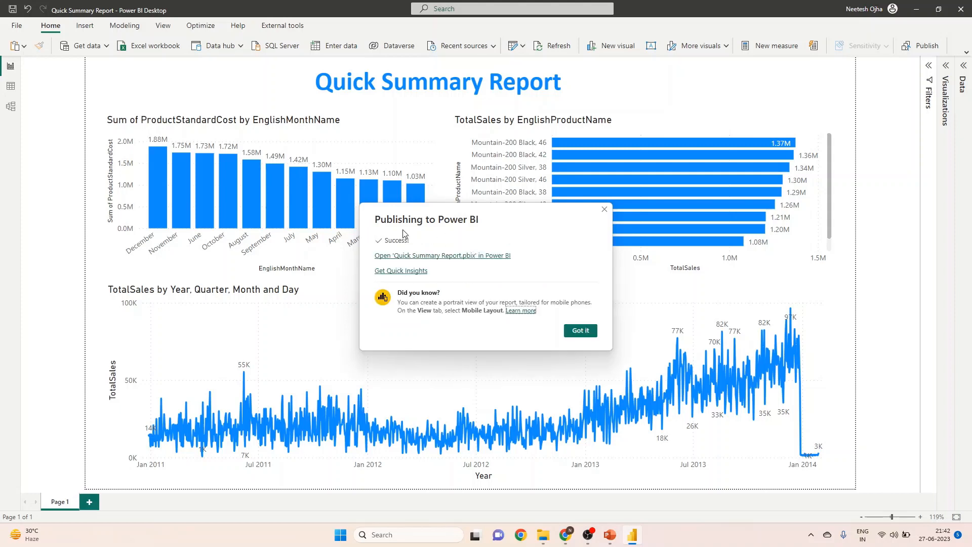
{"action": "left_click", "coordinate": [581, 330]}
Switch to the Power BI service in Chrome, reload the TechExploreDW workspace and show its lineage view.
{"action": "left_click", "coordinate": [565, 535]}
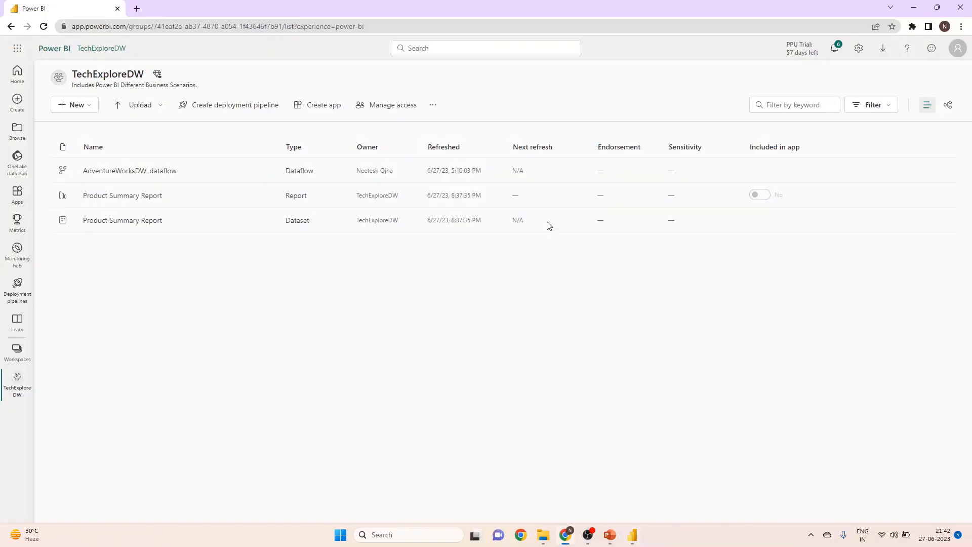
{"action": "left_click", "coordinate": [45, 26]}
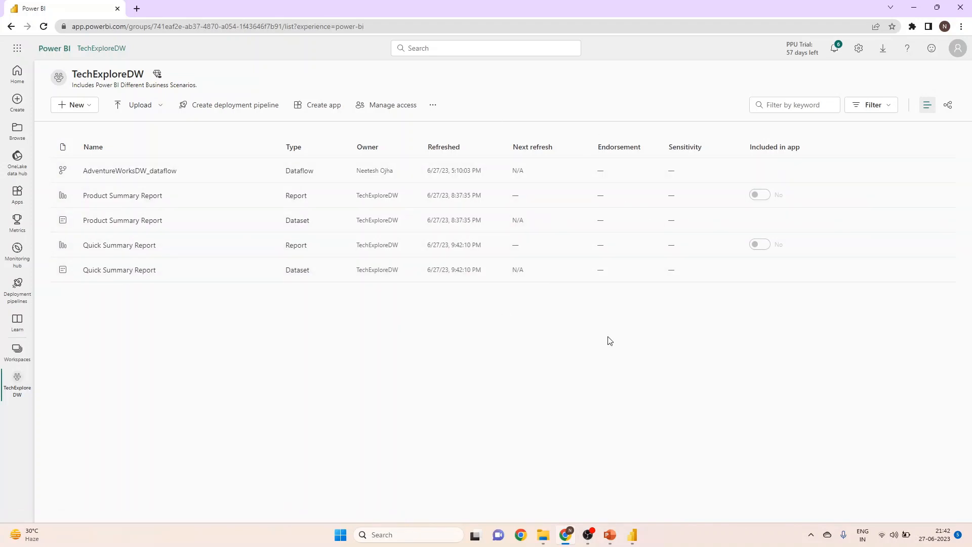
{"action": "left_click", "coordinate": [948, 106]}
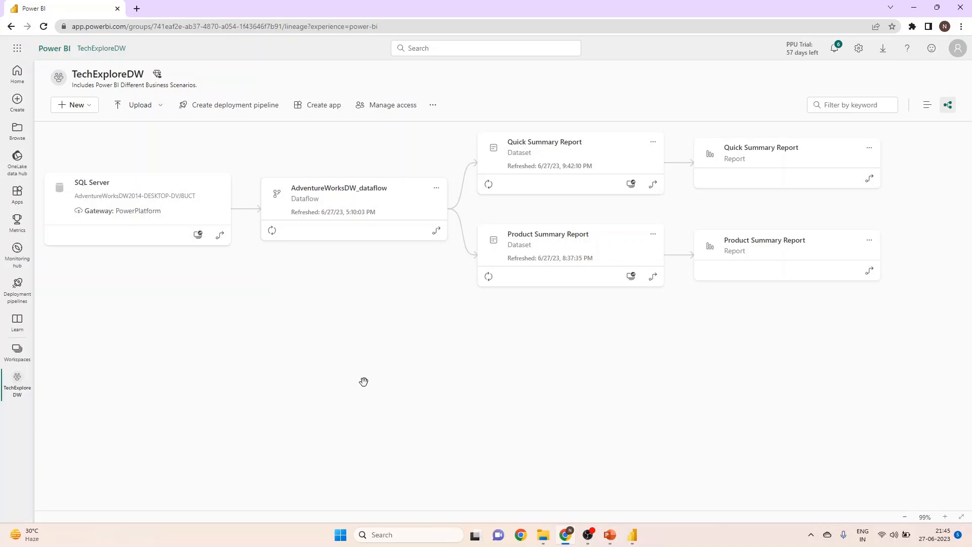
Switch to the PowerPoint presentation and advance to the slide following "Lets get into the demo".
{"action": "left_click", "coordinate": [611, 539]}
{"action": "key", "text": "Page_Down"}
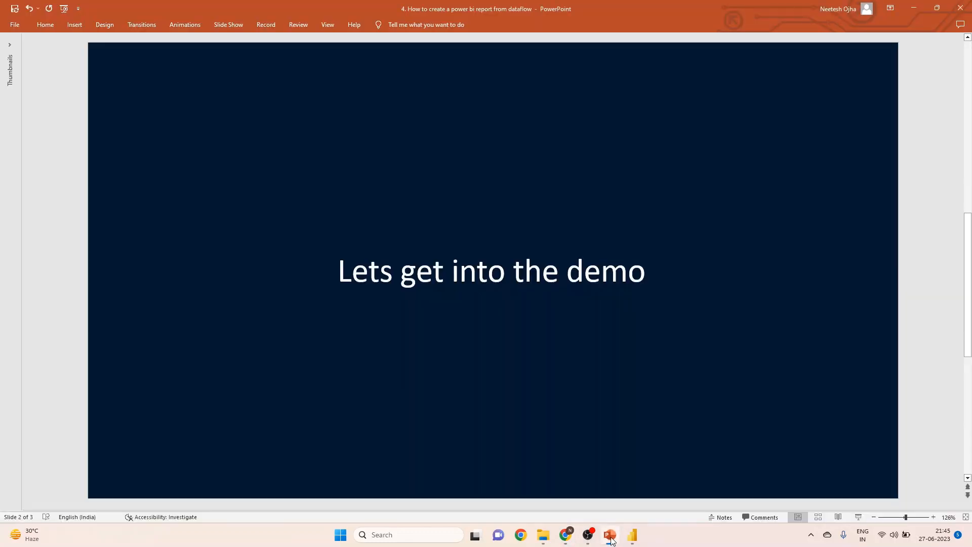